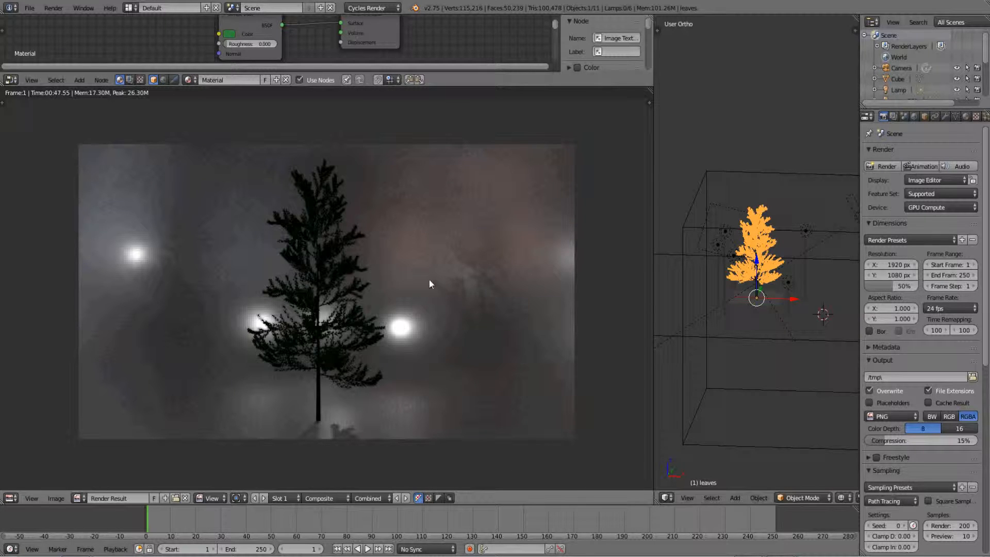
scroll(381, 284, up, 1)
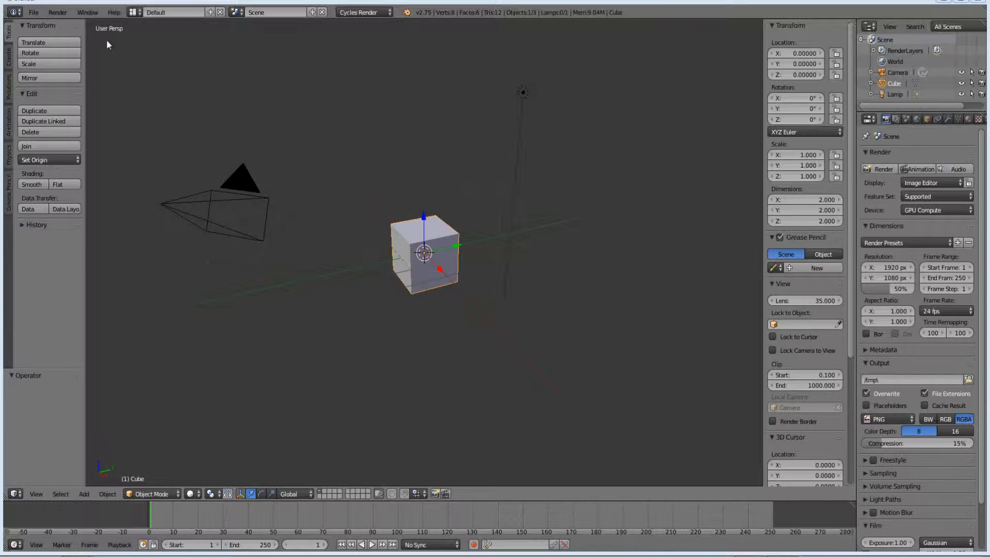
Step: Delete the default cube and snap the 3D cursor back to the center of the scene
click(361, 181)
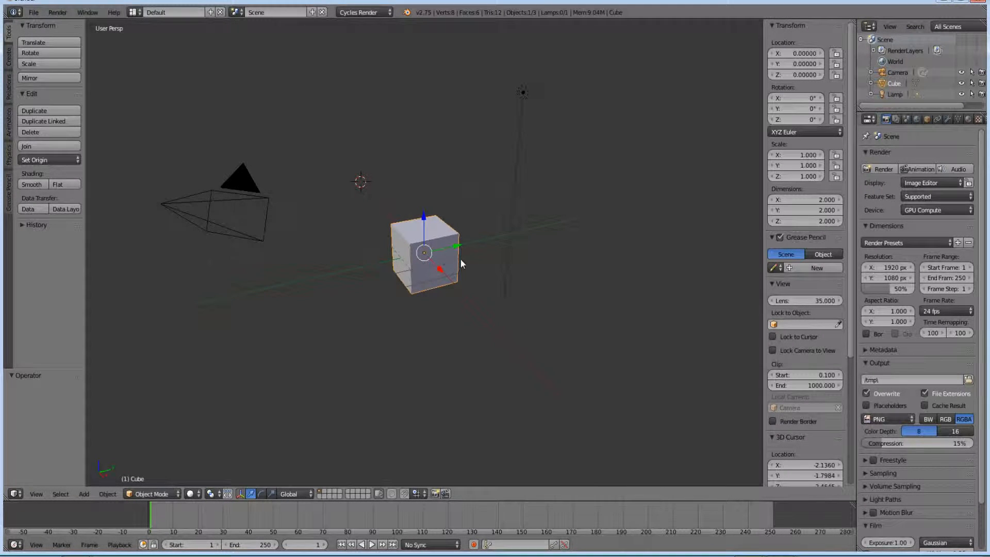
key(x)
click(447, 254)
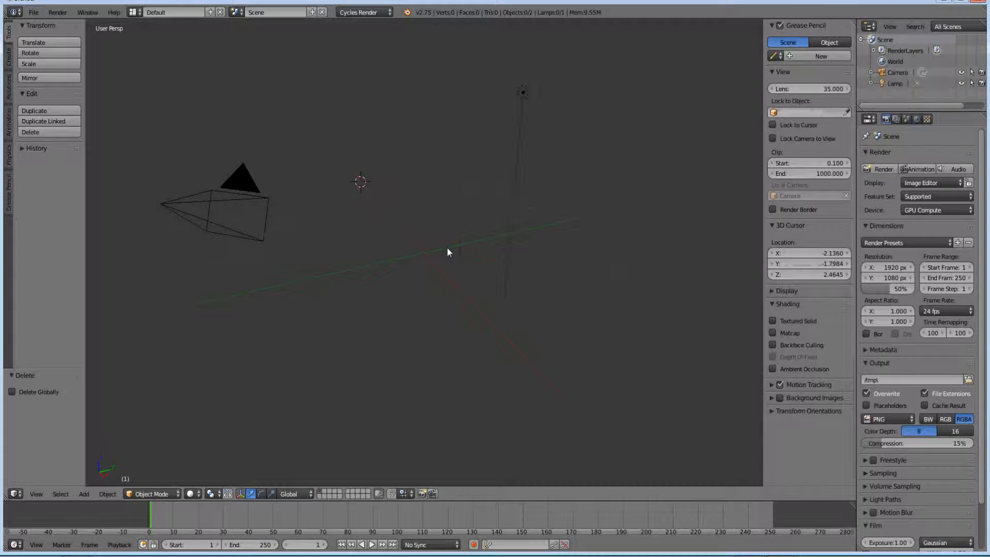
key(shift+s)
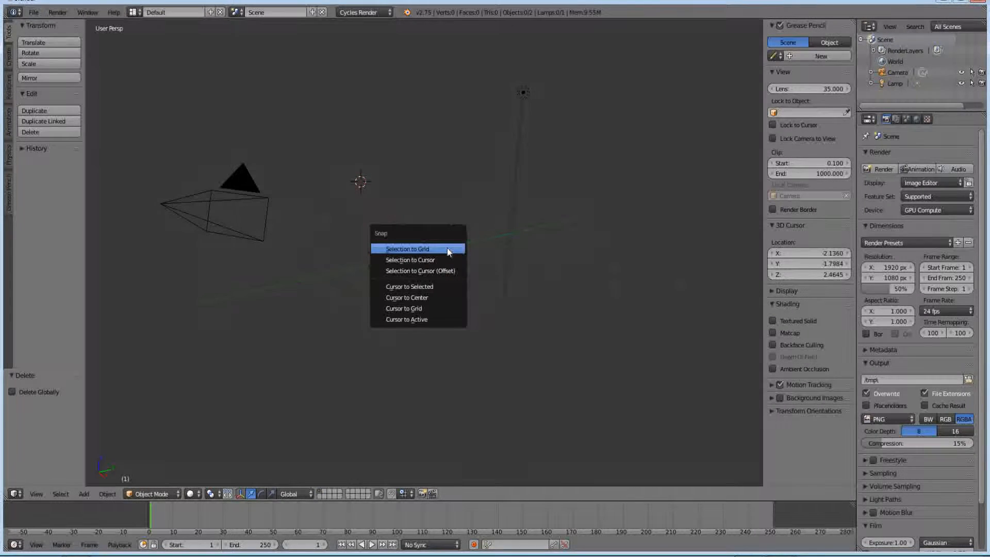
click(438, 297)
Step: Find the Add Curve: Sapling add-on in the user preferences, enable it and close the preferences
click(33, 12)
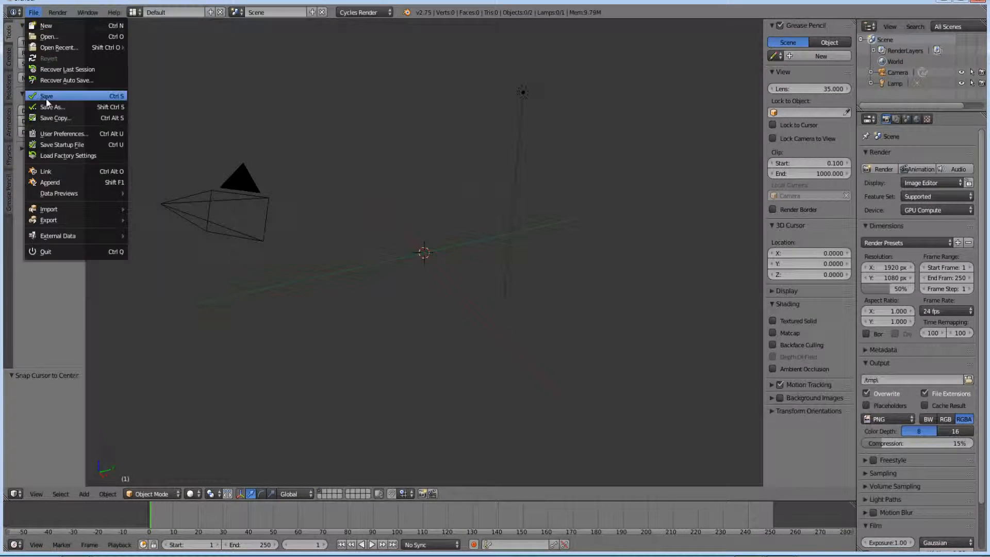
click(62, 134)
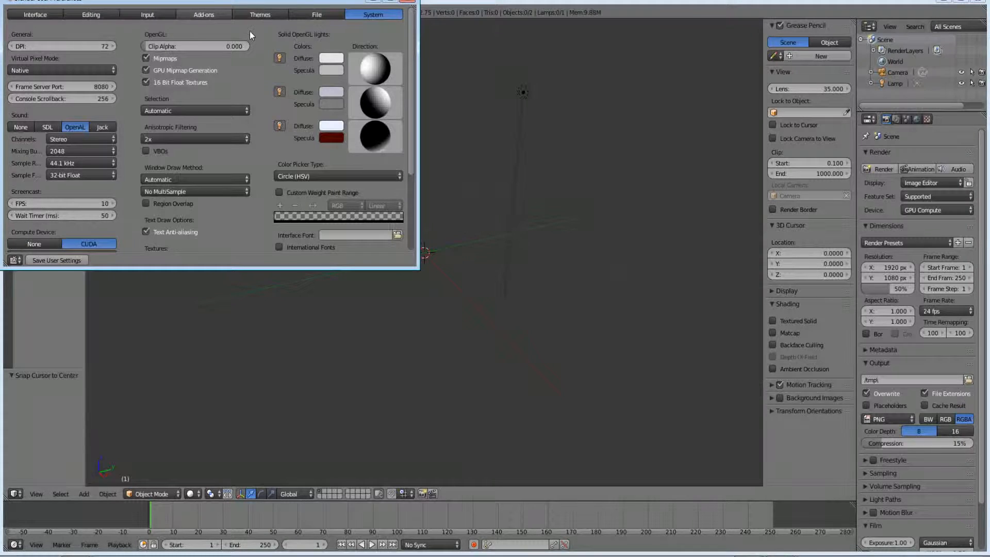
click(211, 15)
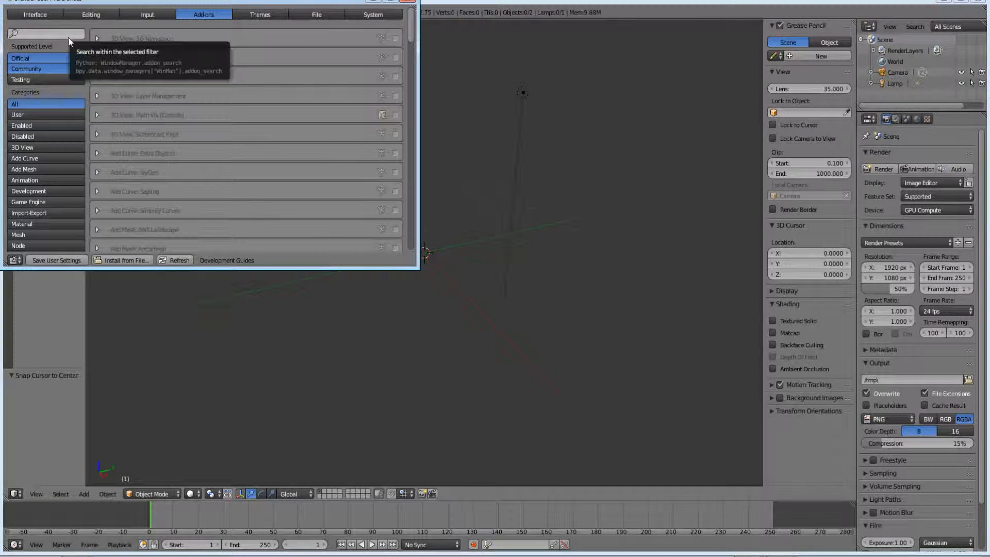
click(68, 36)
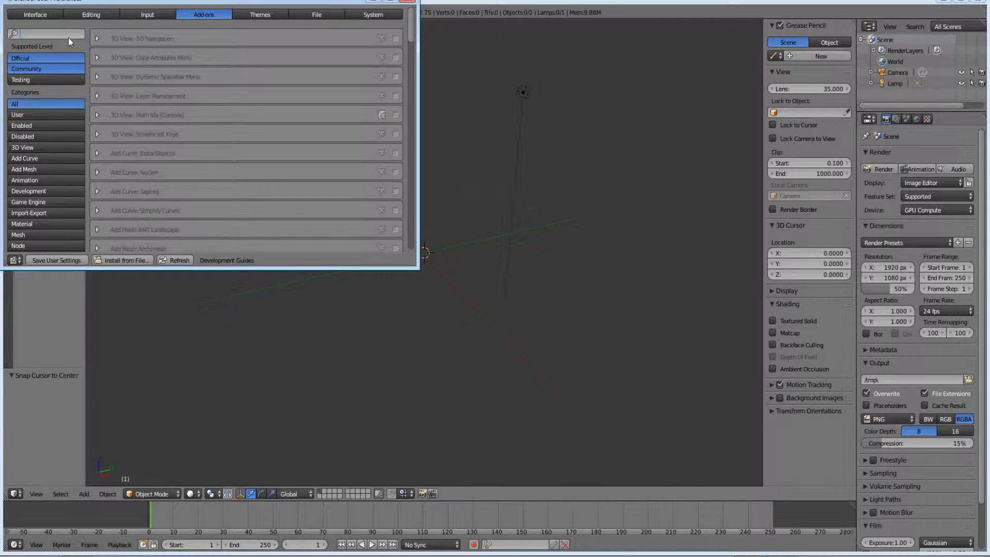
text(saplin)
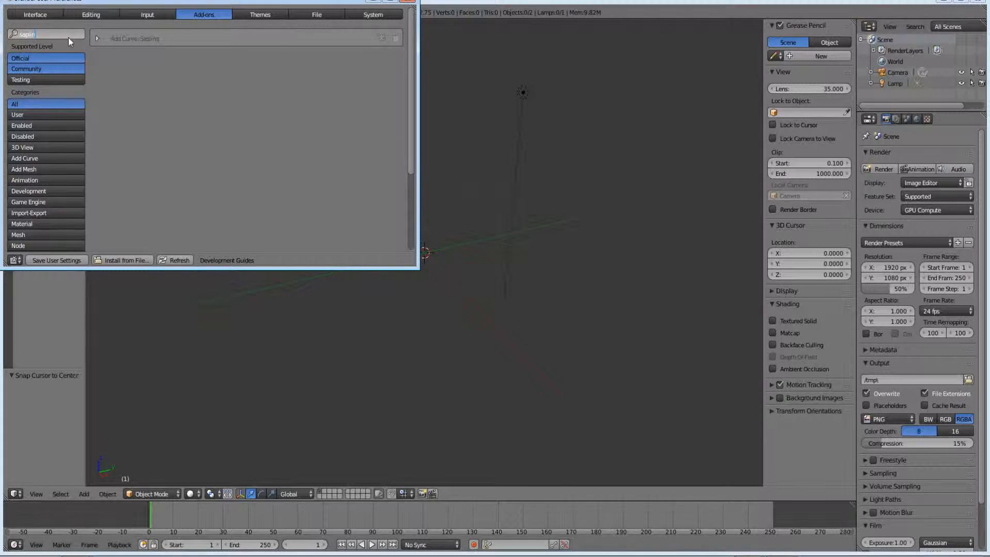
key(Return)
click(396, 39)
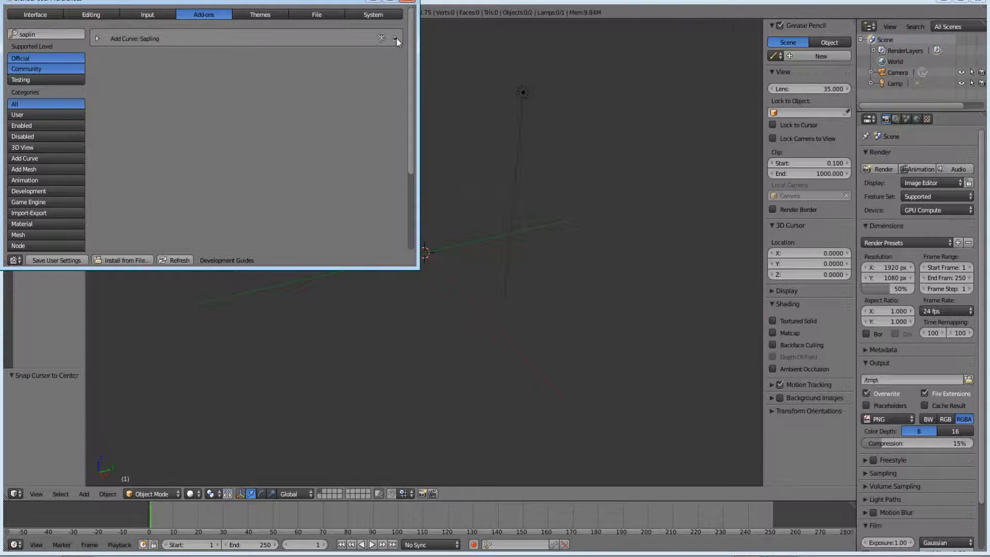
click(410, 2)
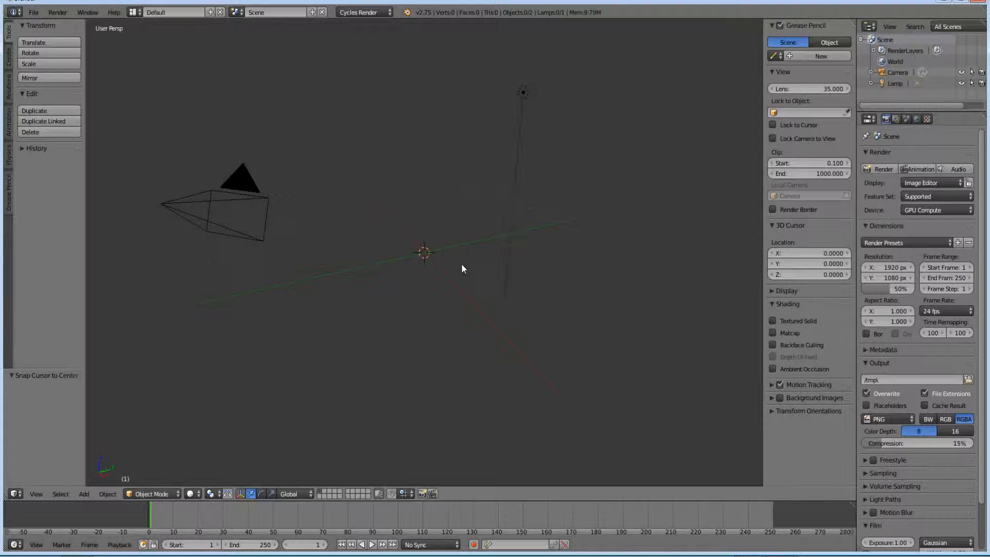
Step: Add a Sapling tree curve at the 3D cursor and enlarge the area showing its settings
key(shift+a)
mouse_move(462, 277)
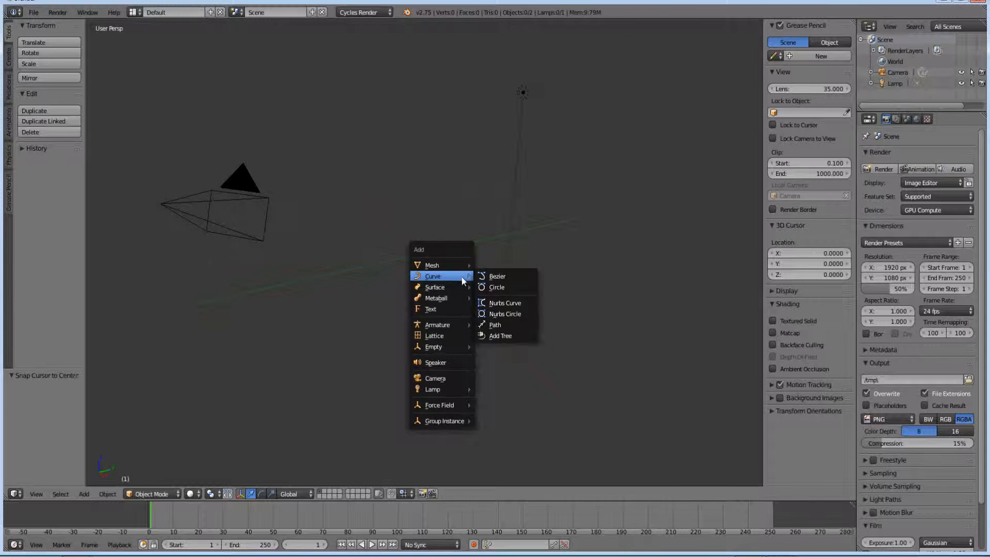
click(508, 335)
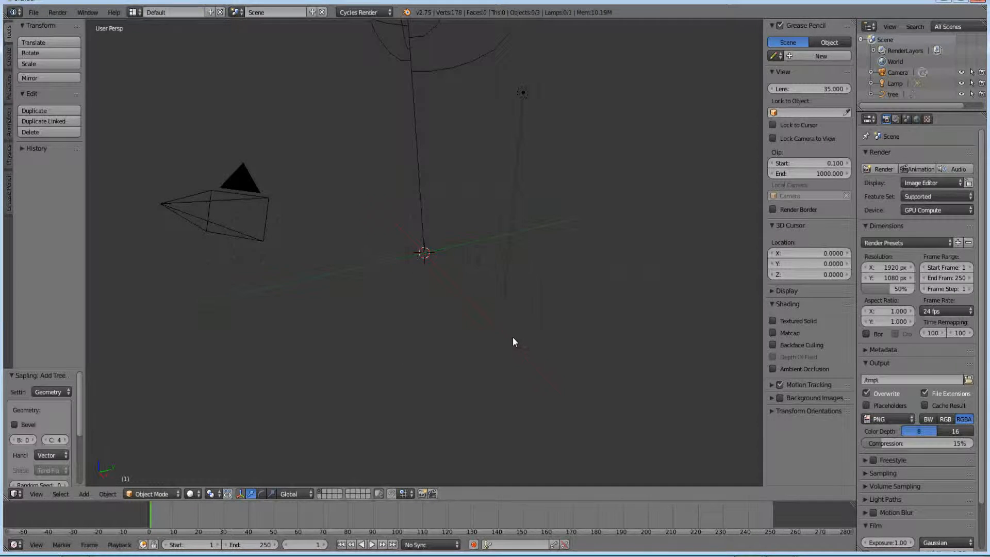
middle_drag(424, 263, 420, 257)
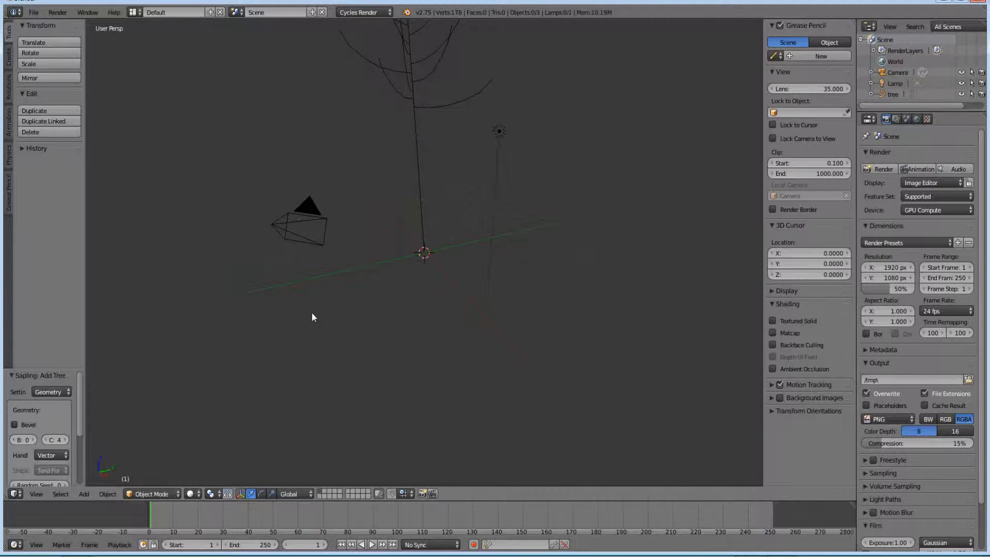
drag(85, 359, 128, 181)
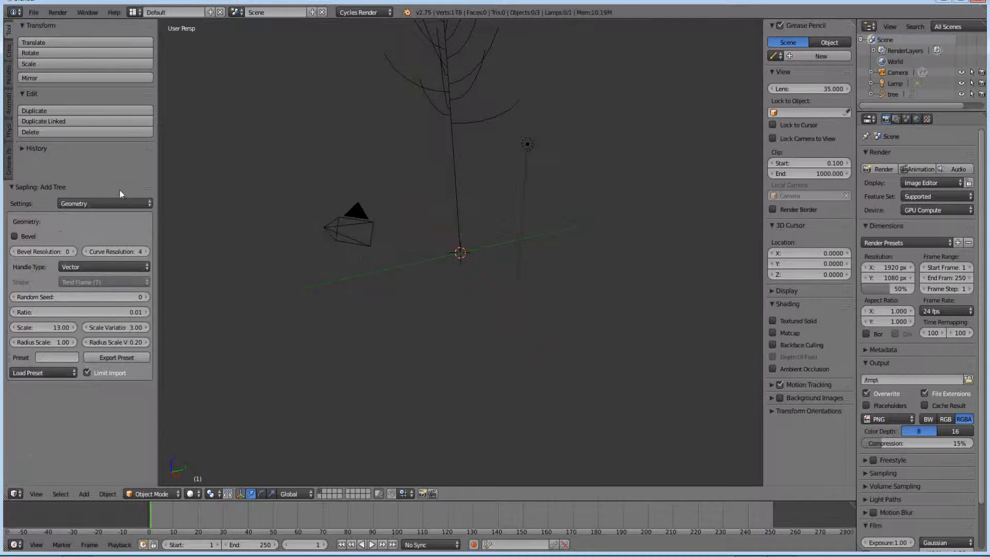
Step: Try the black_tupelo, ca_black_oak and quaking_aspen presets on the tree
click(66, 374)
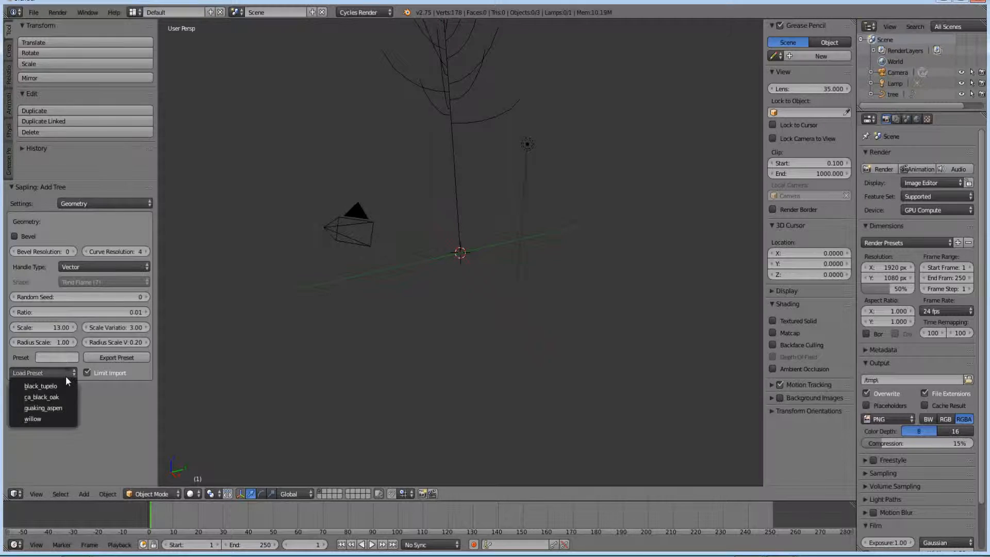
click(75, 373)
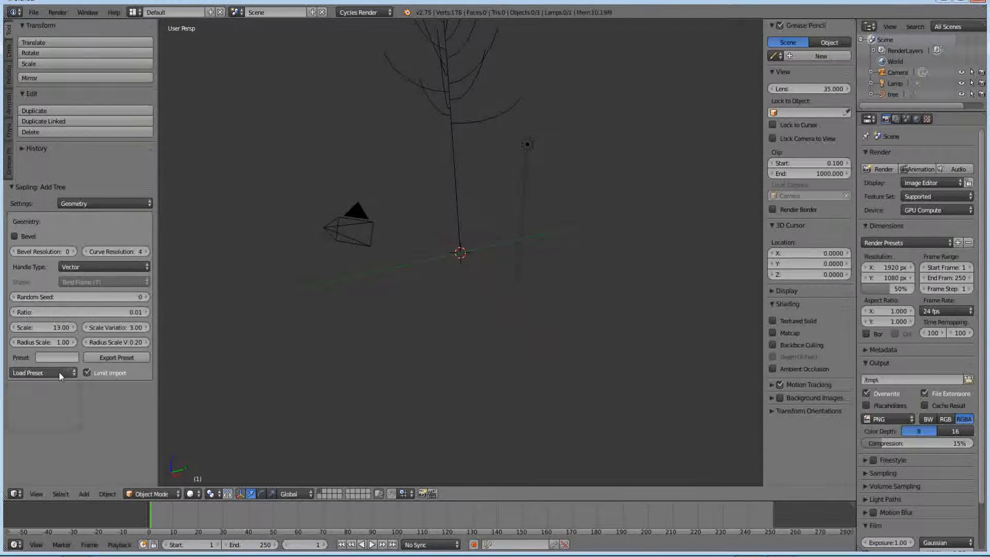
click(58, 372)
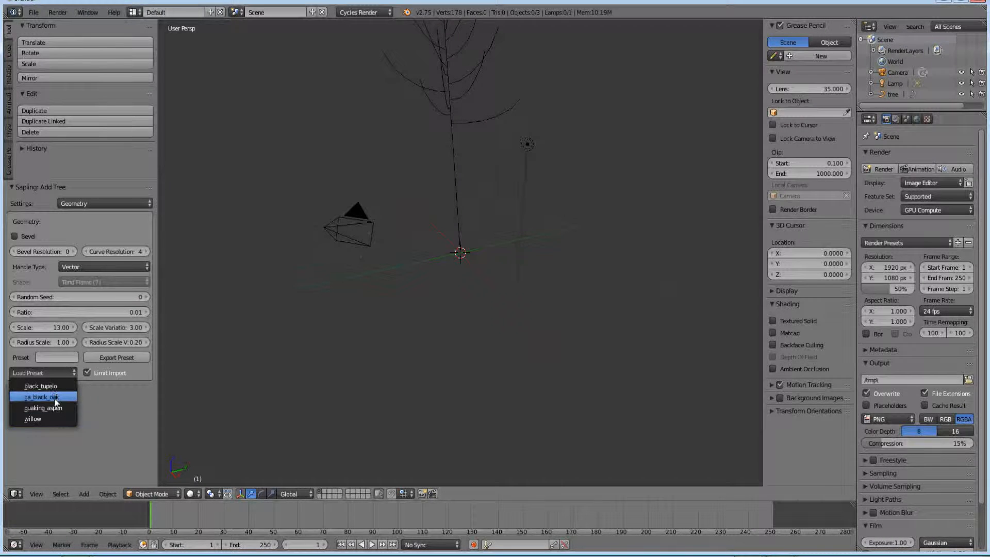
click(55, 390)
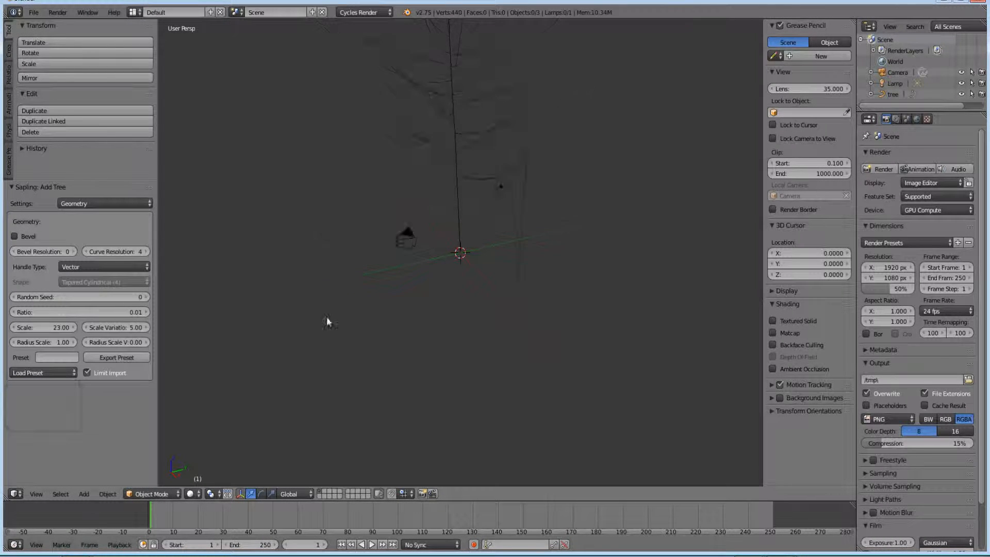
middle_drag(387, 214, 481, 284)
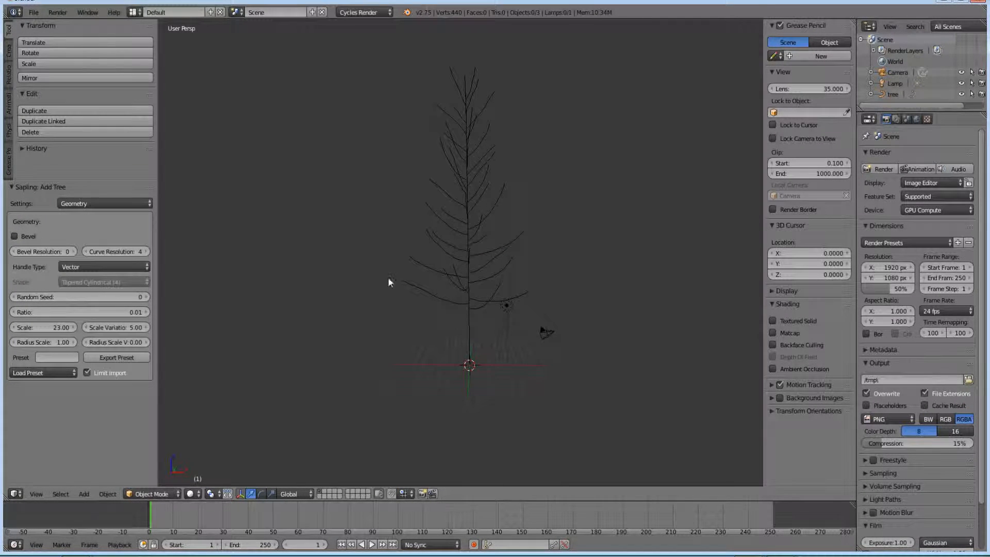
click(61, 375)
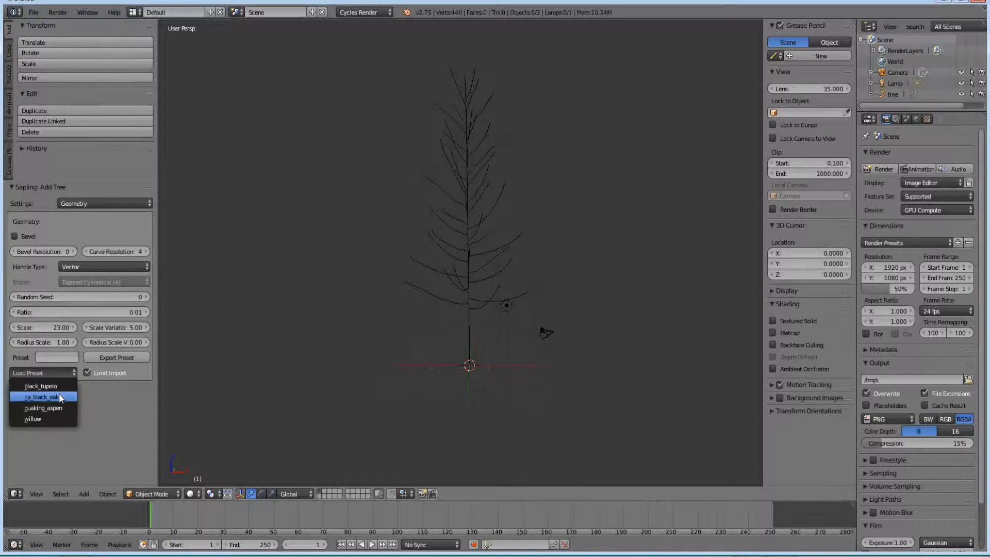
click(59, 397)
click(61, 372)
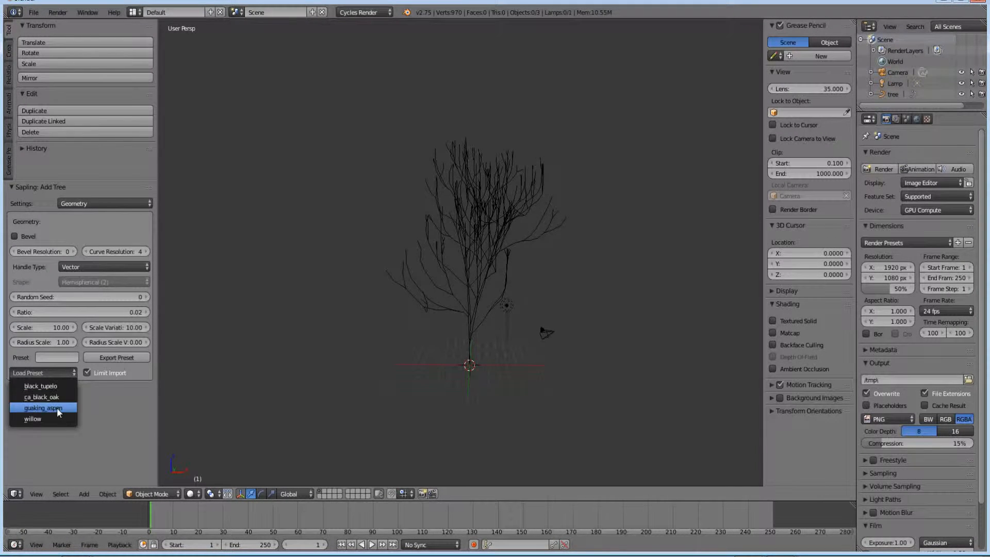
click(57, 407)
Step: Load the black_tupelo preset for the tree and turn on Bevel to give its branches thickness
click(69, 373)
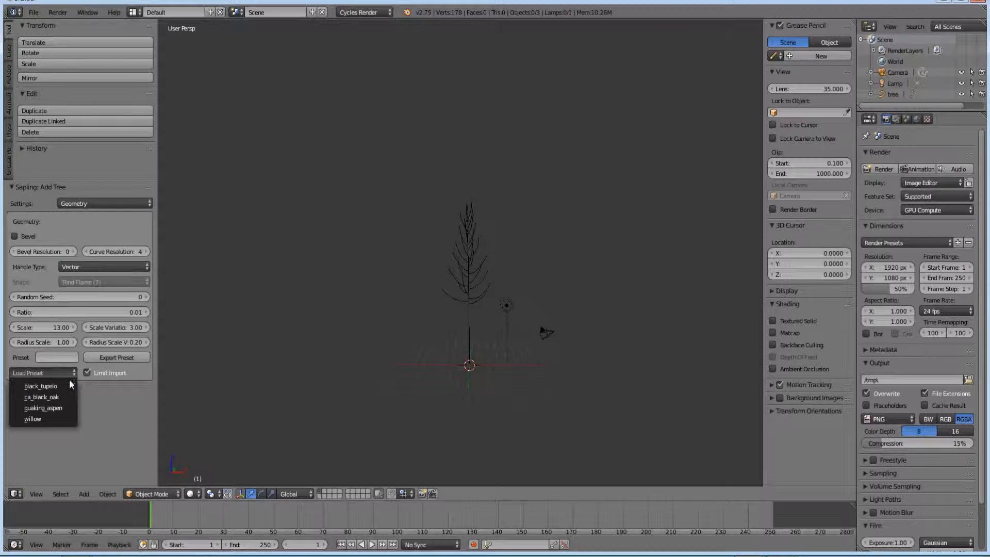
click(70, 387)
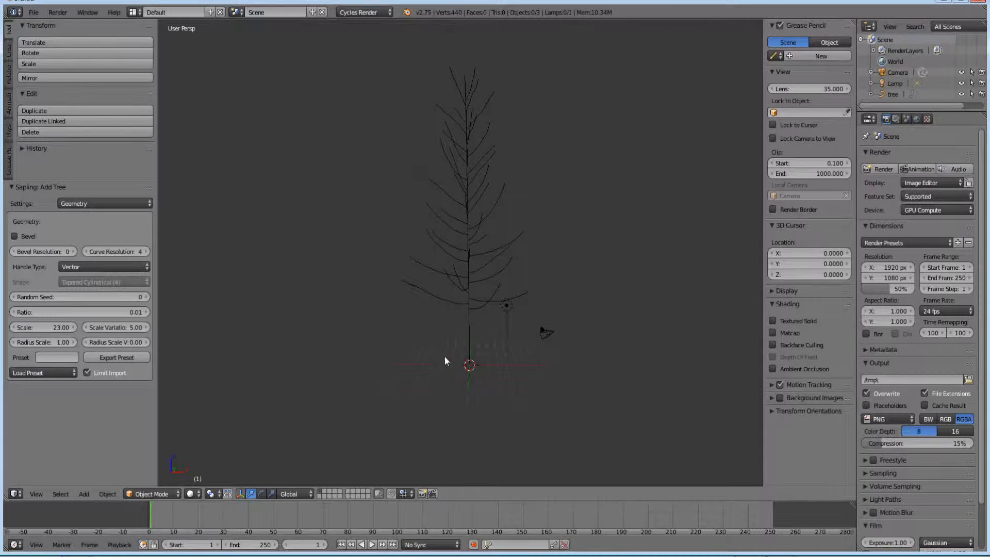
click(31, 373)
click(26, 237)
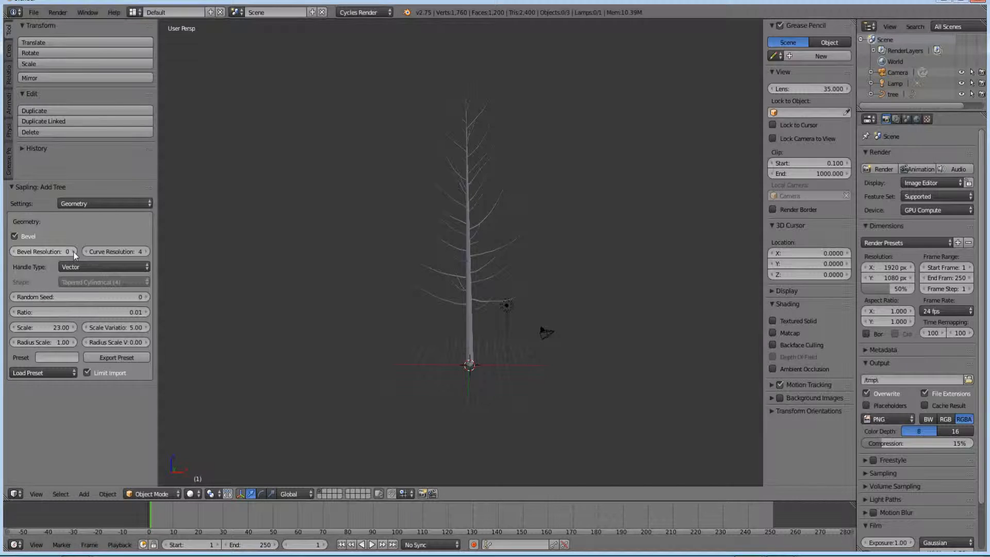
Step: Try a bevel resolution of 2 on the tree and set it back to 0
click(74, 252)
click(74, 252)
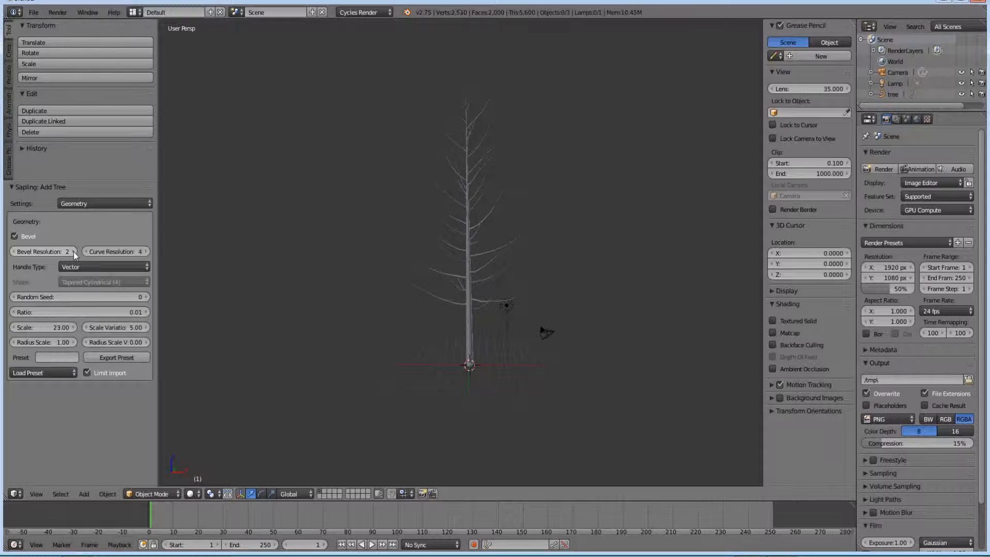
click(17, 252)
click(16, 253)
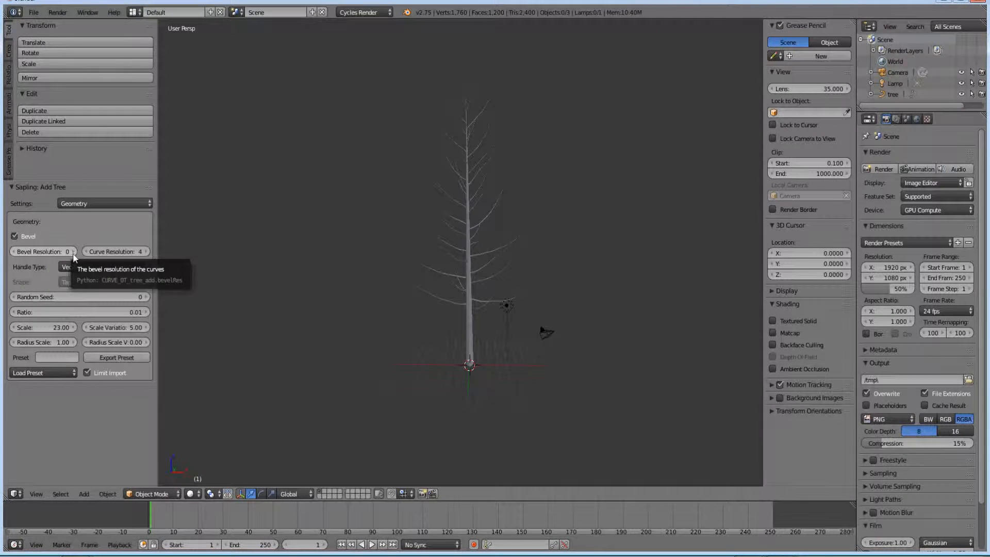
Step: Try a bevel resolution of 1, look at the tree from above and restore the value to 0
middle_drag(313, 288, 517, 375)
scroll(518, 376, up, 2)
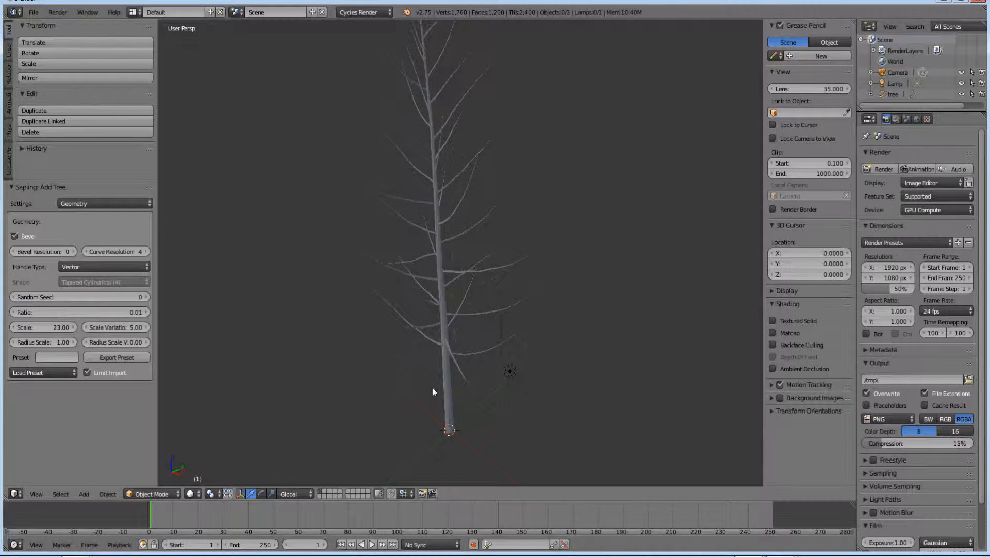
middle_drag(433, 390, 475, 369)
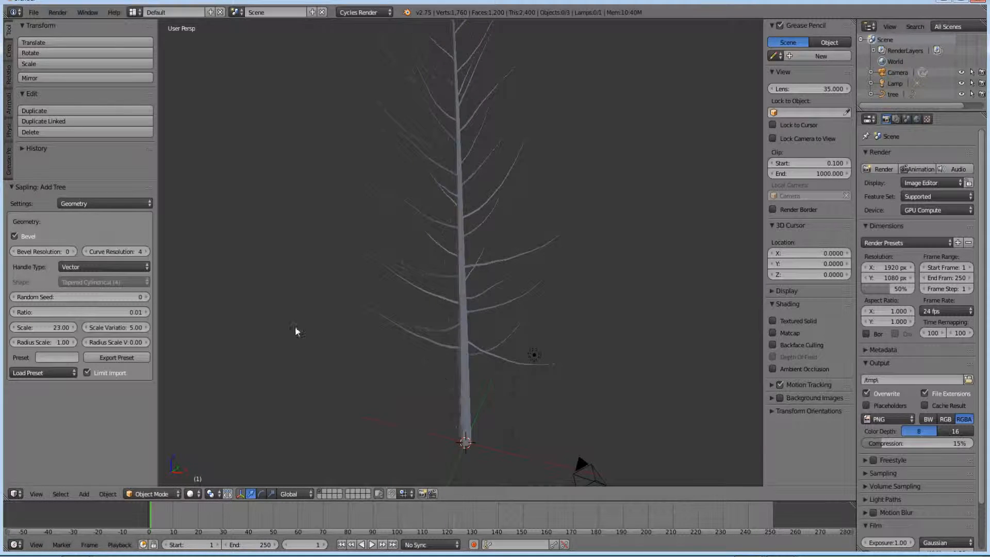
click(74, 252)
middle_drag(244, 247, 557, 371)
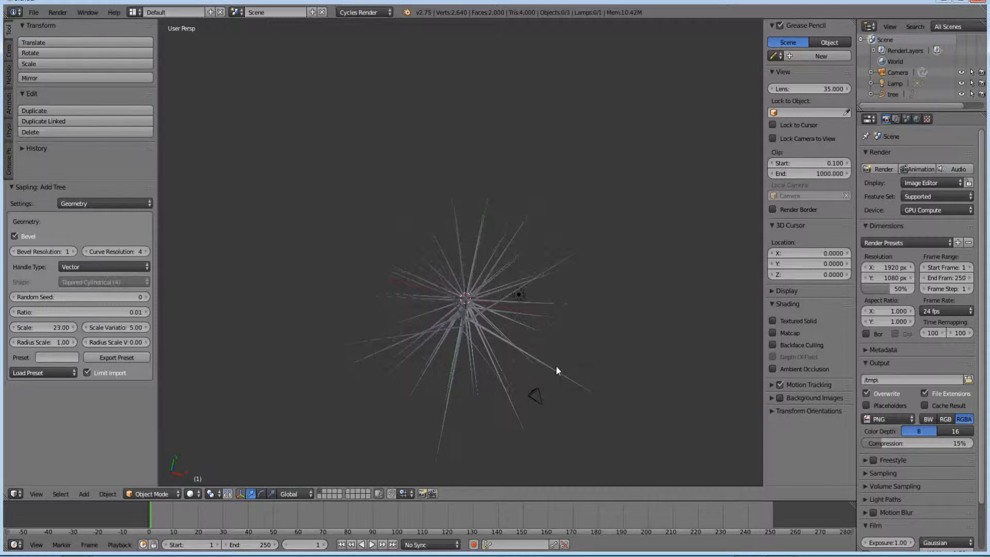
click(14, 252)
Step: Try bevel resolutions up to 3 and a higher curve resolution on the trunk's base, restoring them to 0 and 4
middle_drag(452, 406, 432, 199)
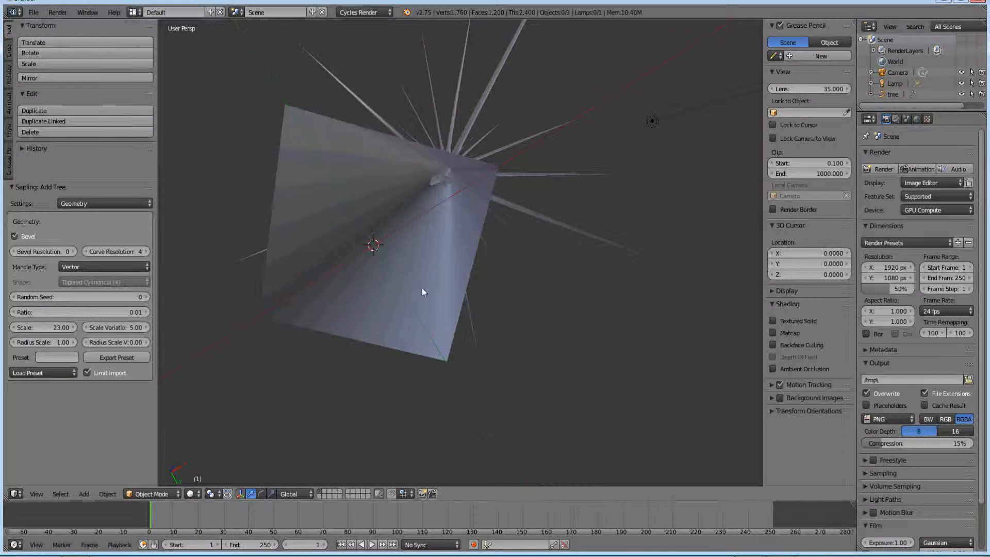
click(75, 252)
click(75, 252)
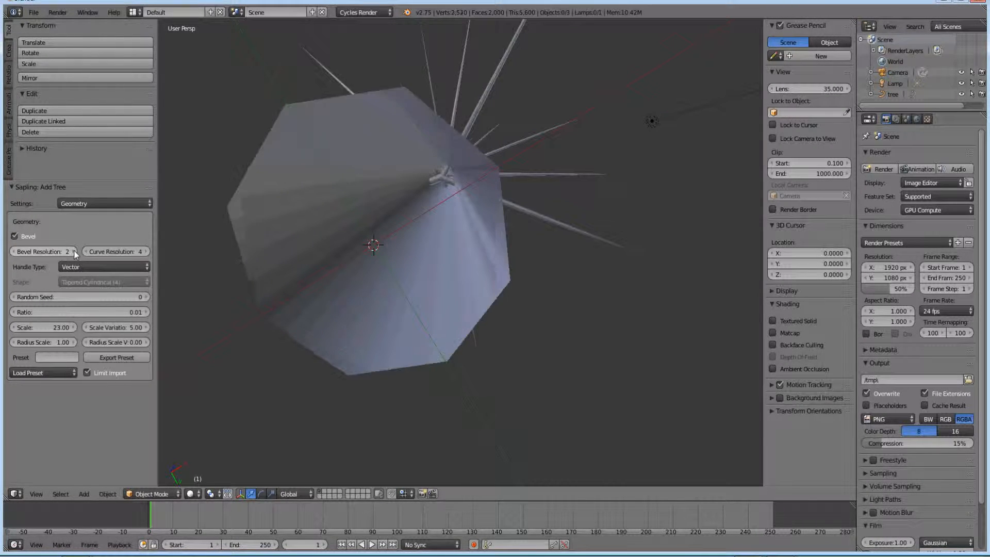
click(75, 252)
click(17, 253)
click(18, 253)
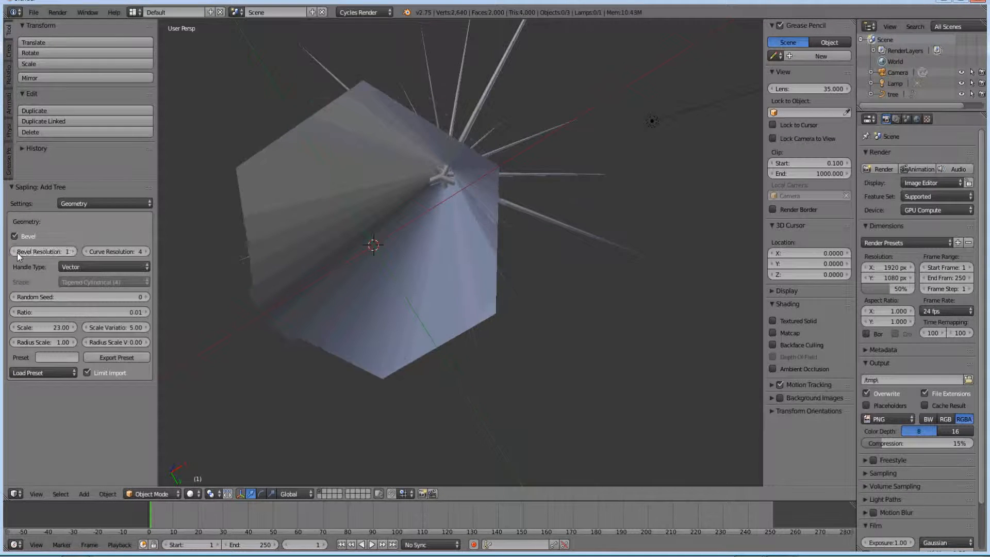
click(18, 253)
click(148, 253)
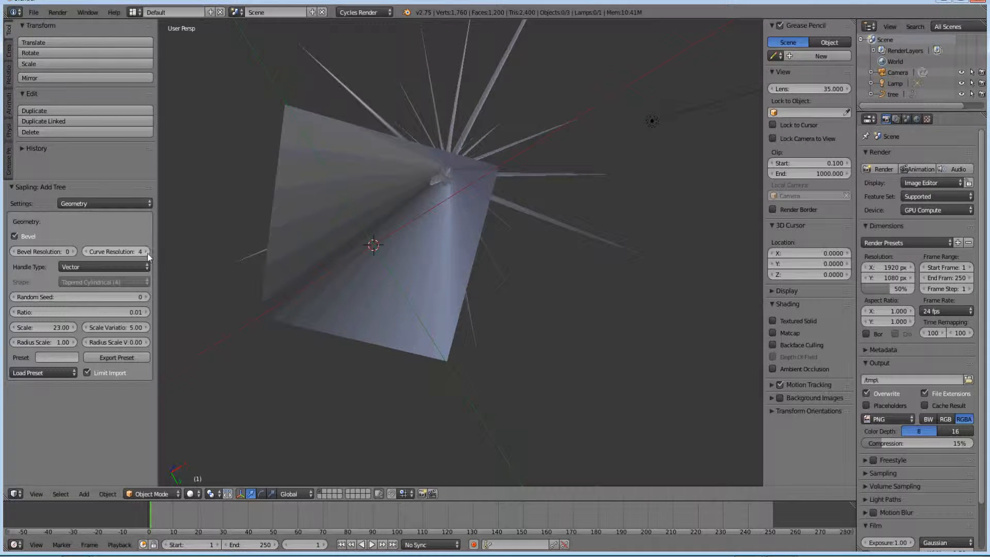
click(85, 251)
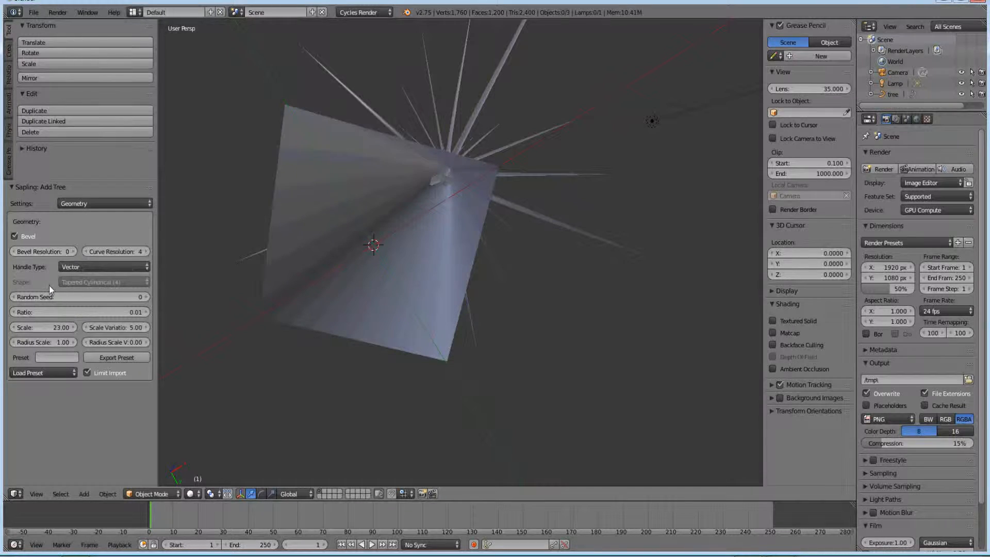
Step: Try a bevel resolution of 2 while viewing the whole tree from the side, and restore it to 0
middle_drag(418, 116, 442, 259)
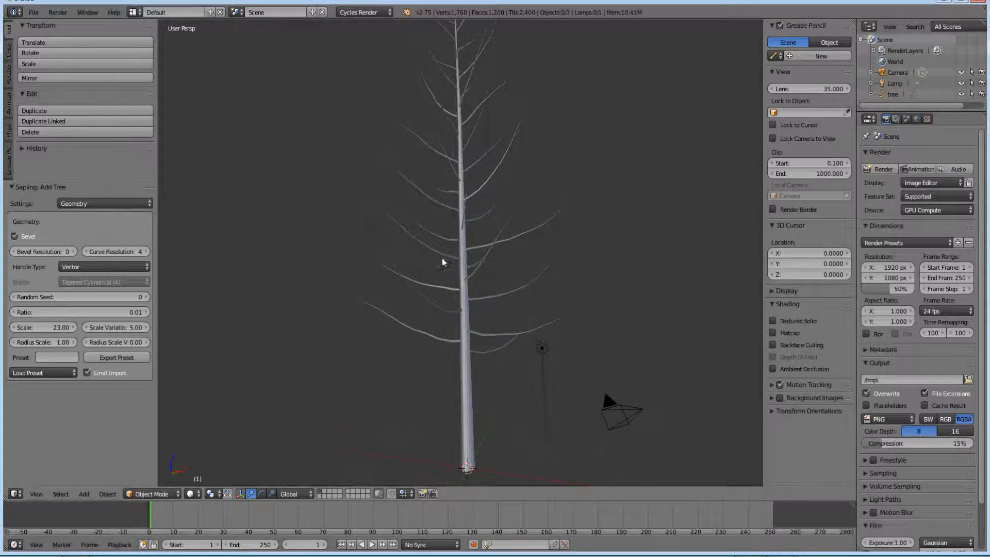
click(75, 252)
click(76, 253)
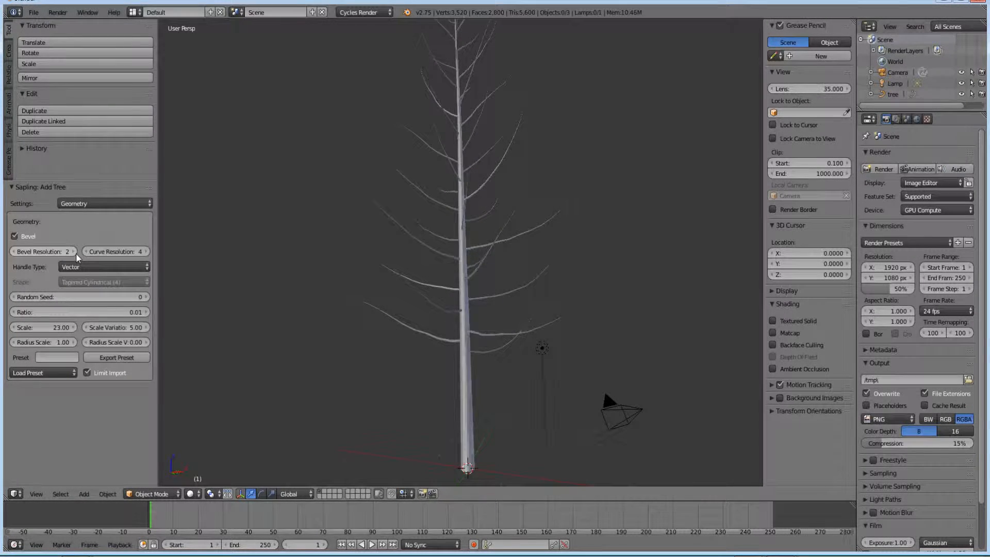
click(12, 251)
click(13, 252)
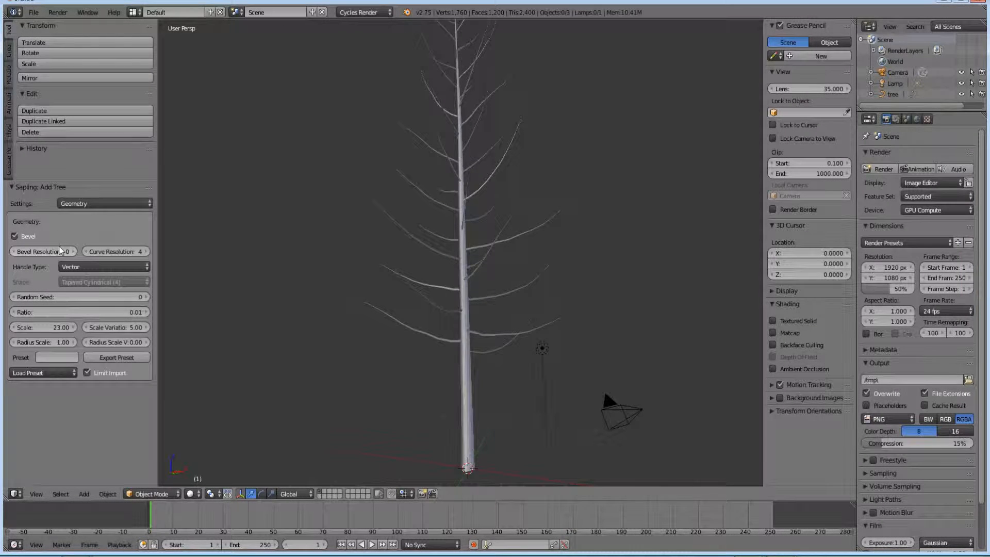
Step: Turn off Bevel for the tree and switch its settings to the Branch Splitting category
click(15, 236)
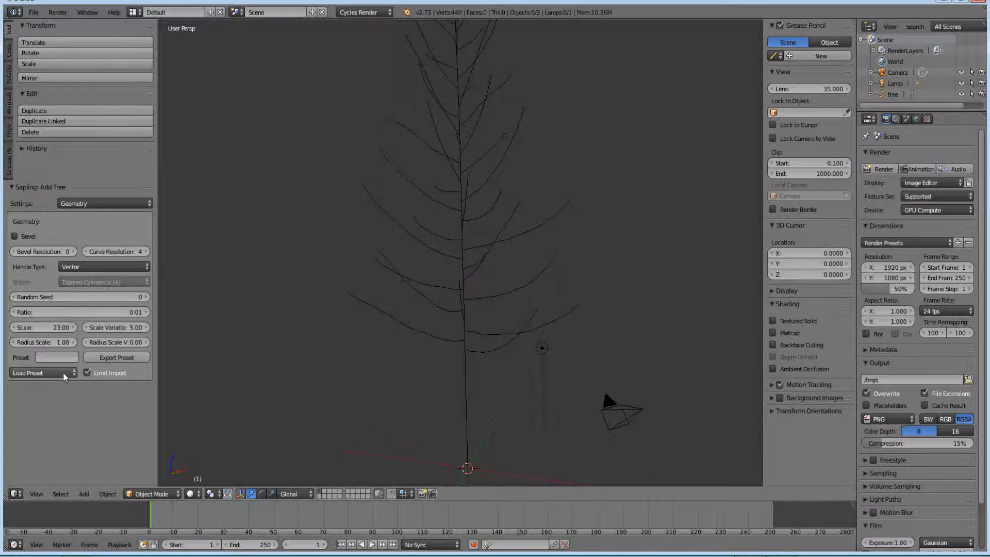
click(94, 204)
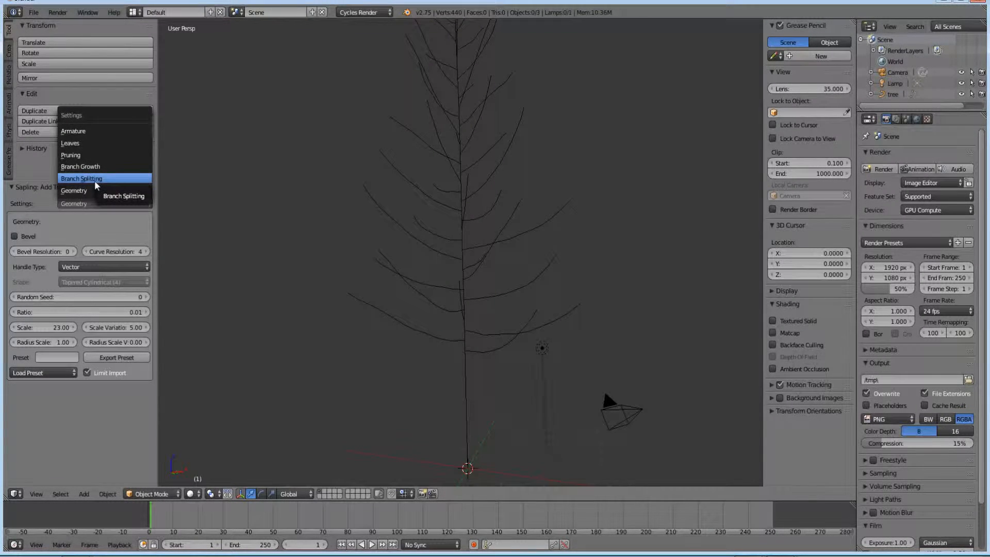
click(95, 179)
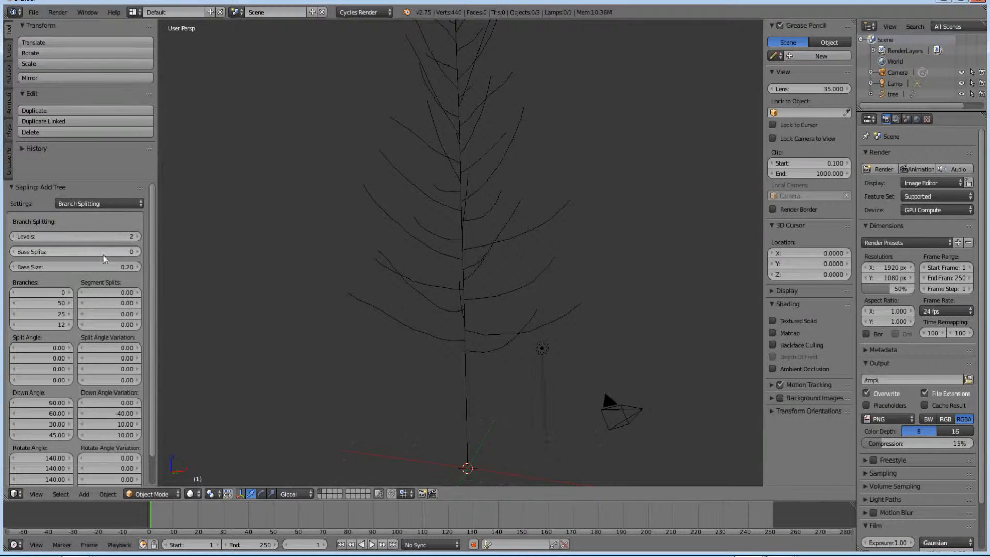
Step: Try a higher first-level branch count and 51 second-level branches, restoring them to 0 and 50
click(70, 293)
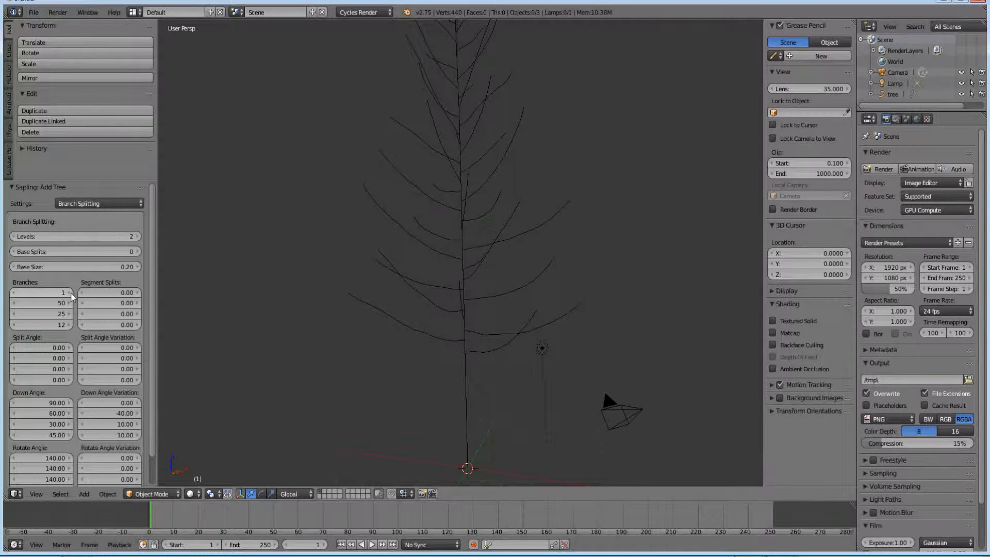
click(69, 293)
click(16, 293)
click(15, 293)
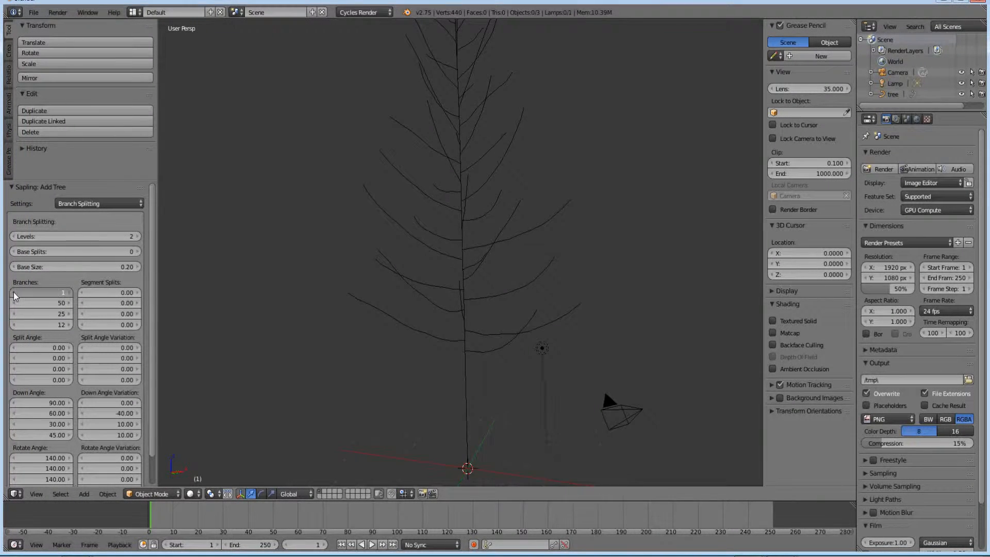
click(69, 302)
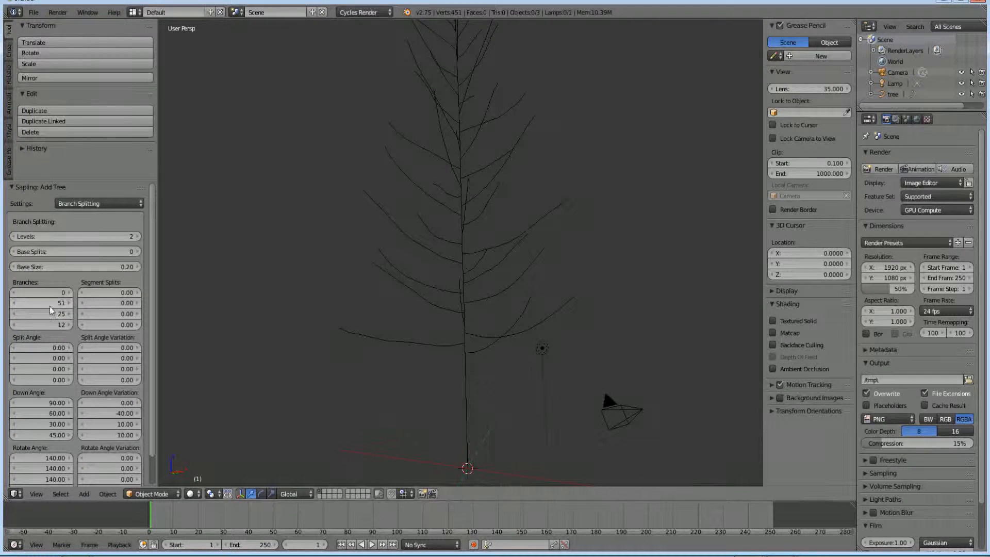
click(13, 303)
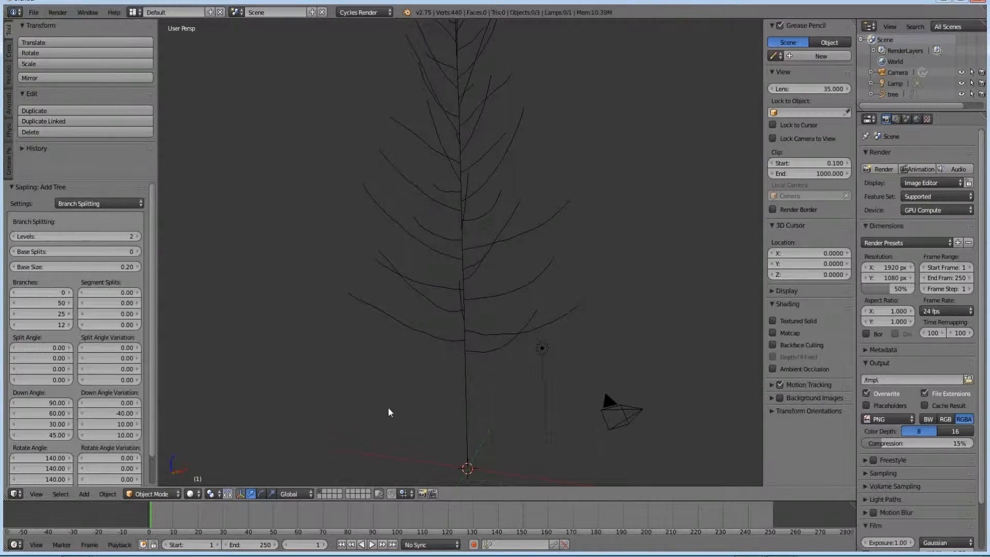
Step: Set the tree's branching levels to 3
middle_drag(435, 257, 471, 191)
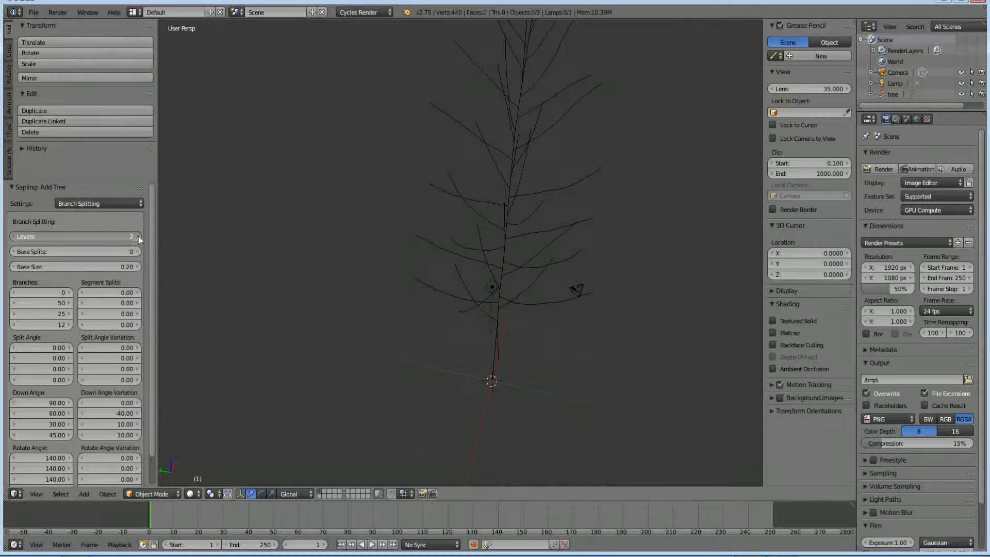
click(138, 239)
middle_drag(362, 316, 364, 266)
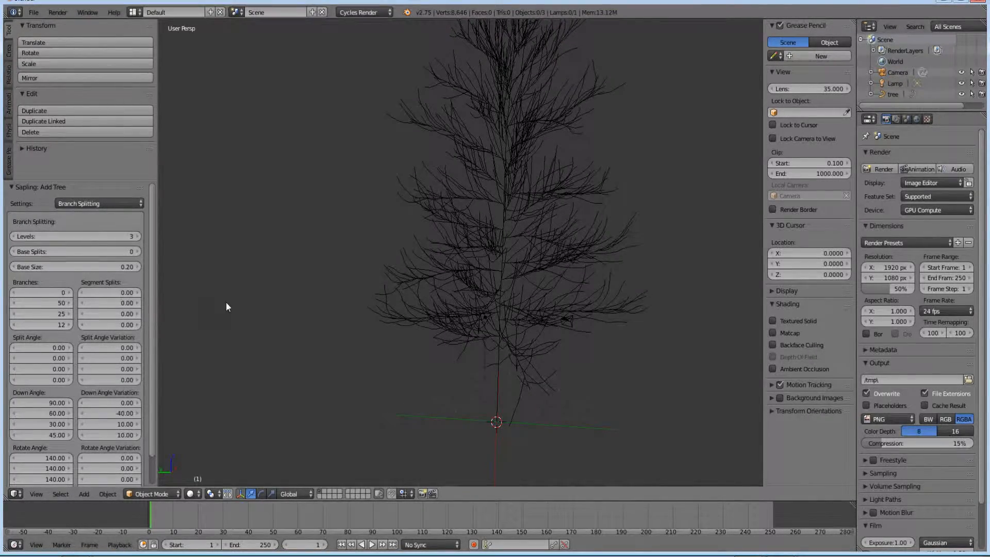
middle_drag(375, 362, 481, 358)
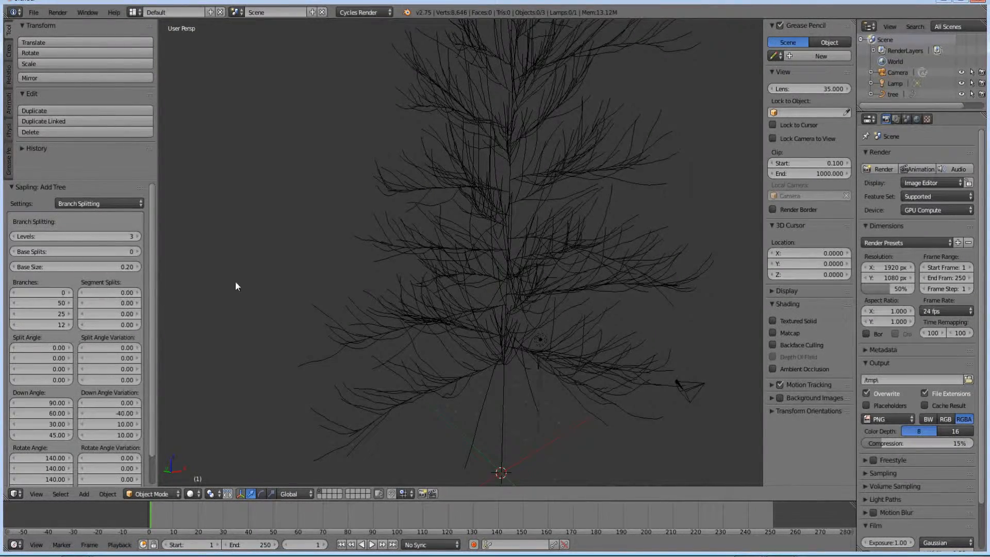
Step: Try 4 branching levels on the tree, examine the denser branches and return to 3 levels
click(138, 239)
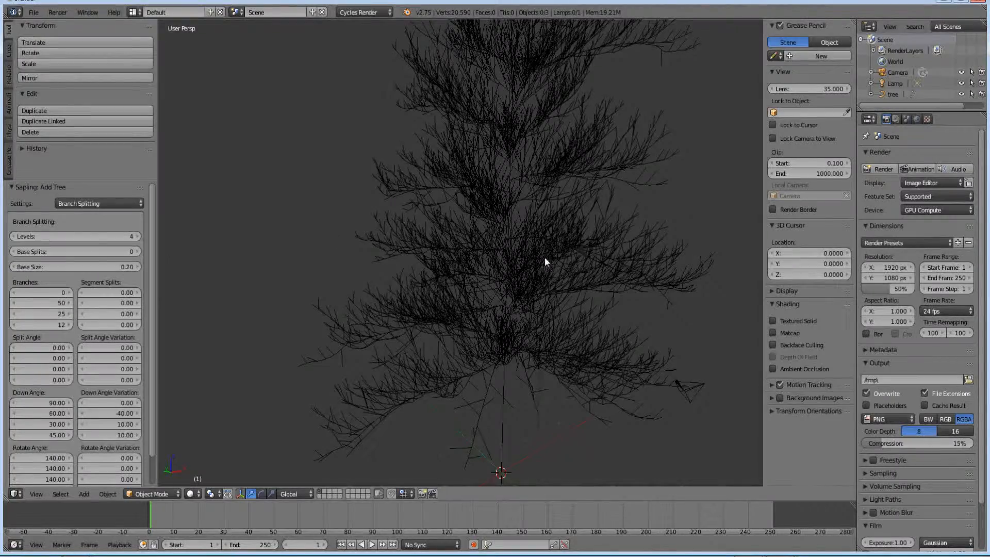
middle_drag(544, 256, 497, 306)
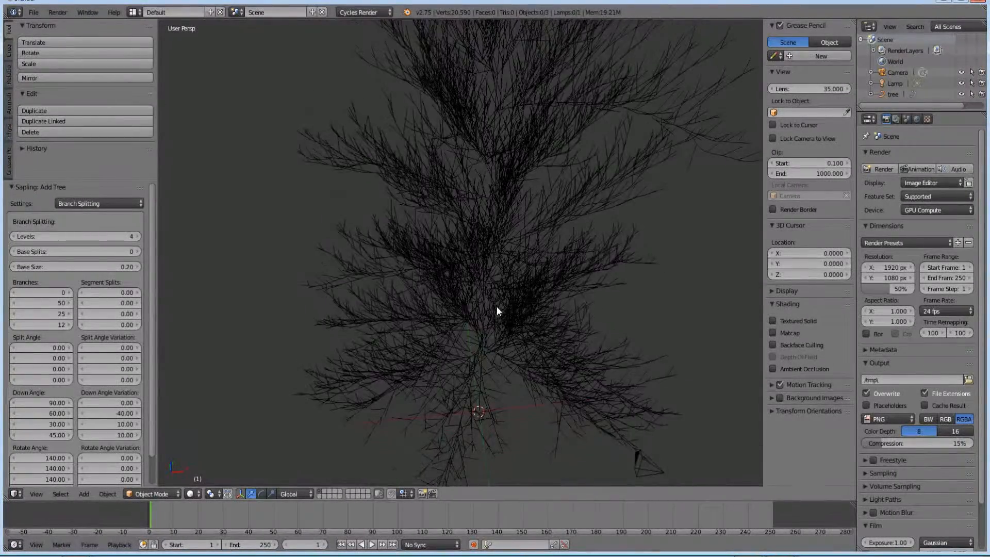
scroll(497, 306, up, 2)
scroll(305, 256, down, 2)
scroll(329, 247, down, 1)
click(12, 237)
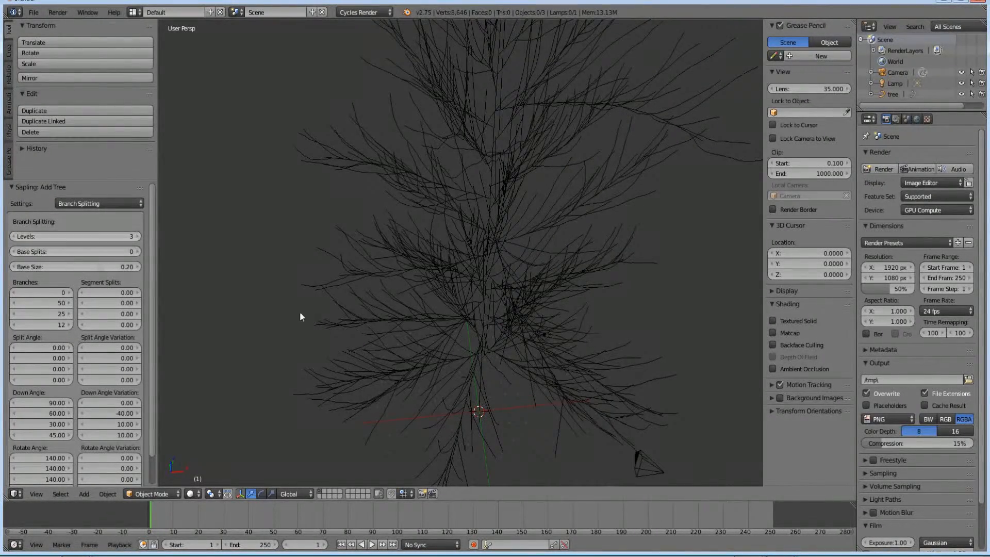
Step: Examine the three-level tree from several angles and distances, and look through the remaining Branch Splitting settings
scroll(299, 312, down, 3)
middle_drag(428, 274, 415, 272)
scroll(469, 271, up, 3)
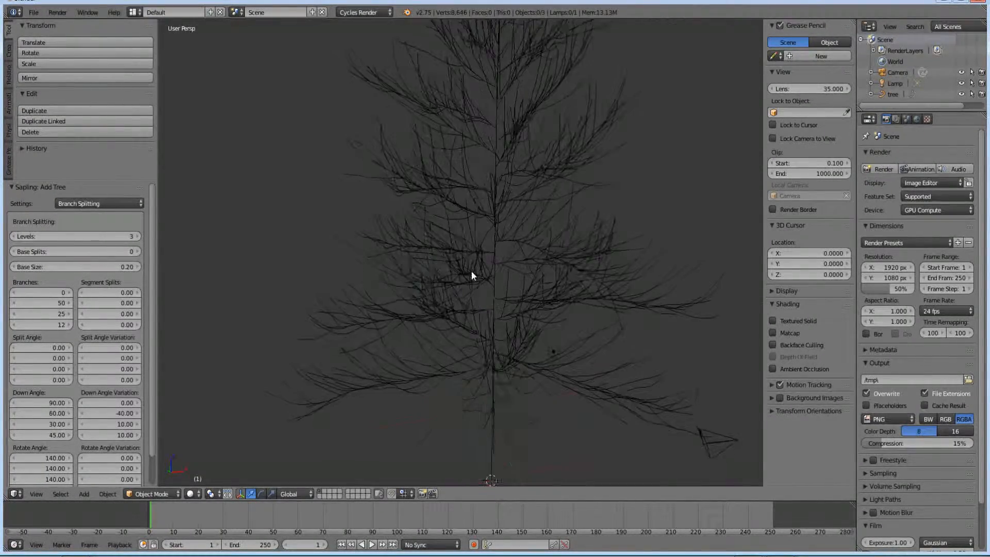
scroll(467, 270, down, 3)
middle_drag(498, 264, 454, 99)
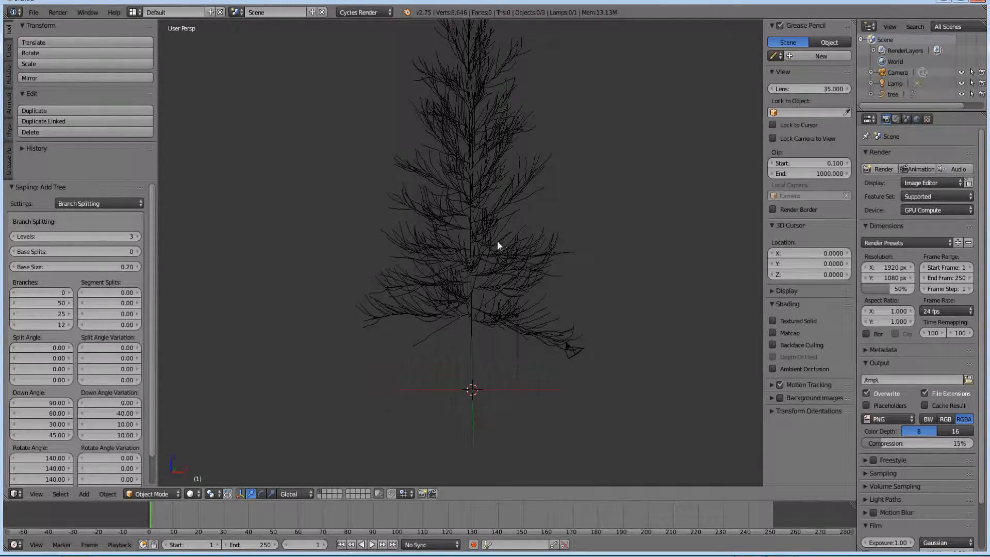
scroll(453, 258, up, 4)
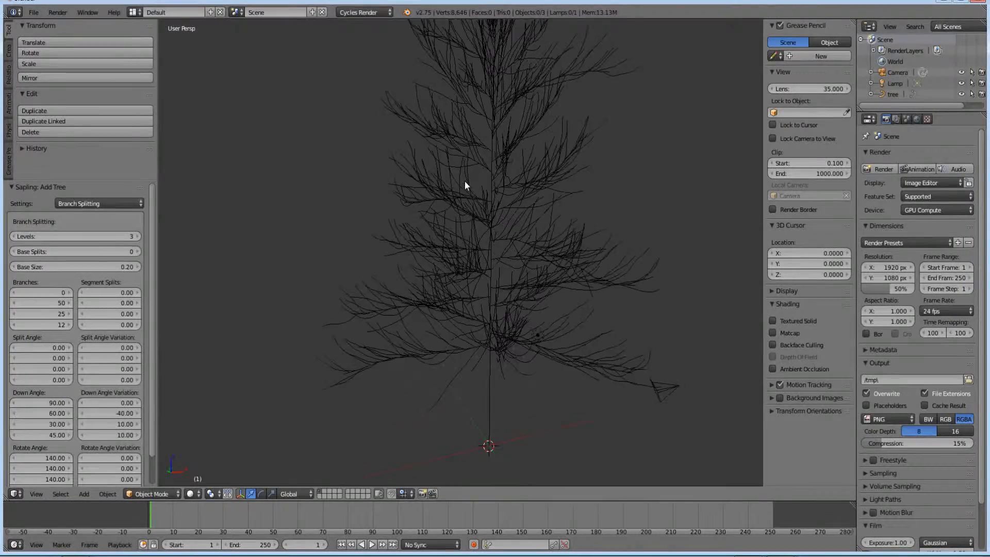
middle_drag(434, 195, 460, 313)
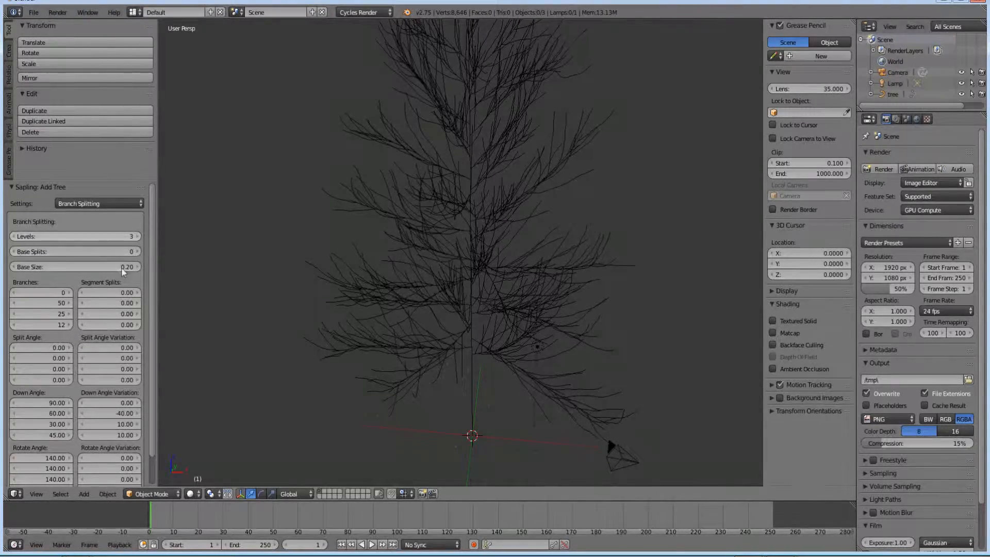
middle_drag(413, 237, 477, 218)
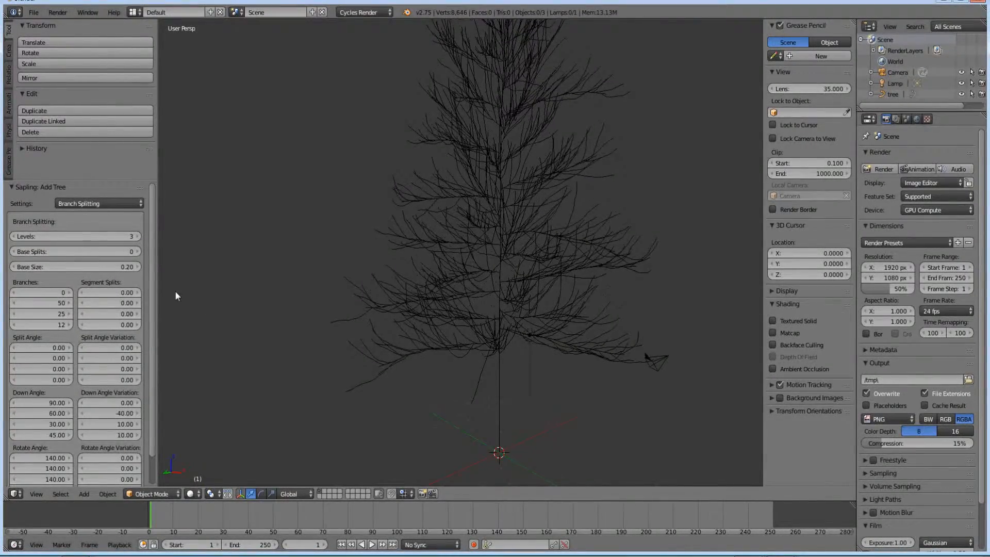
scroll(75, 343, down, 2)
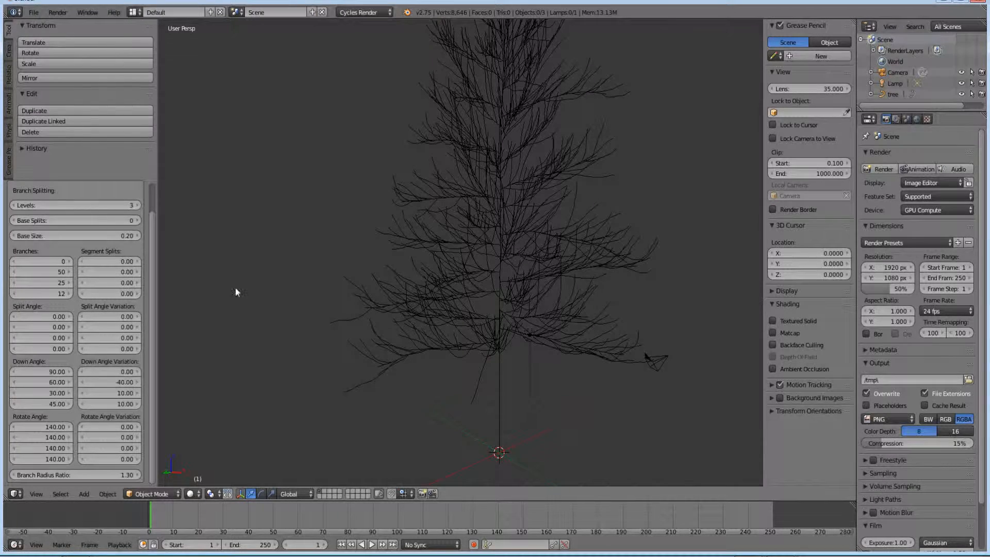
scroll(95, 263, up, 2)
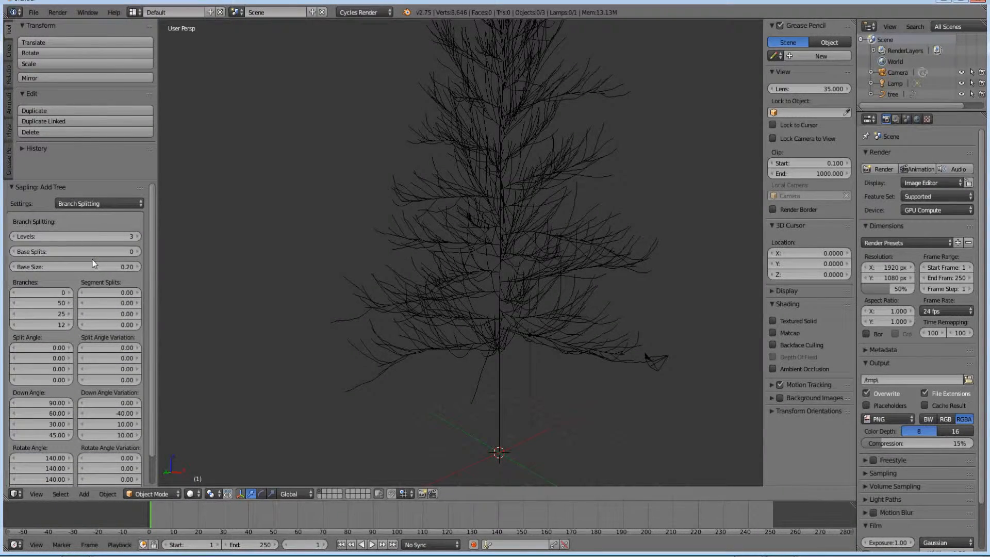
Step: Try 1 base split on the trunk, inspect the tree and set the base splits back to 0
click(138, 252)
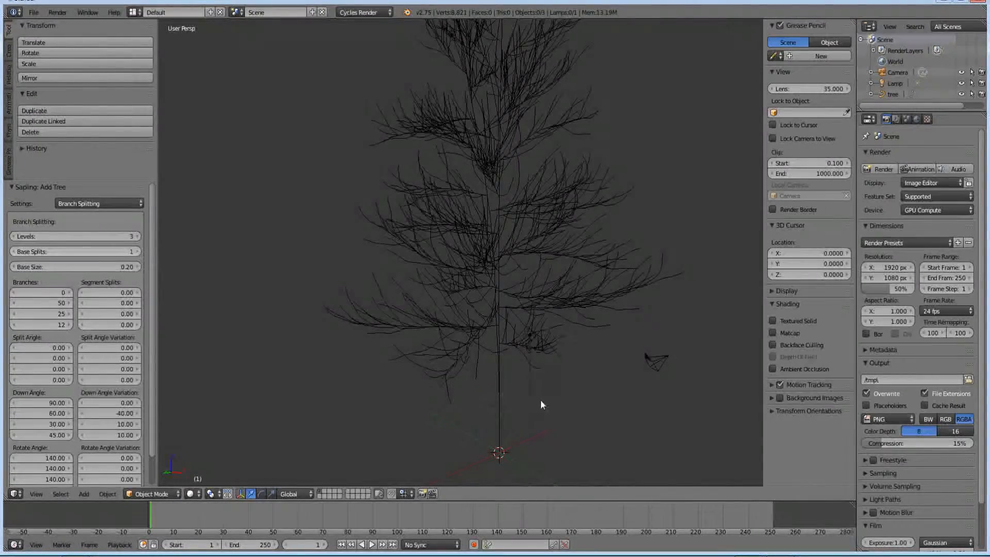
middle_drag(557, 358, 463, 366)
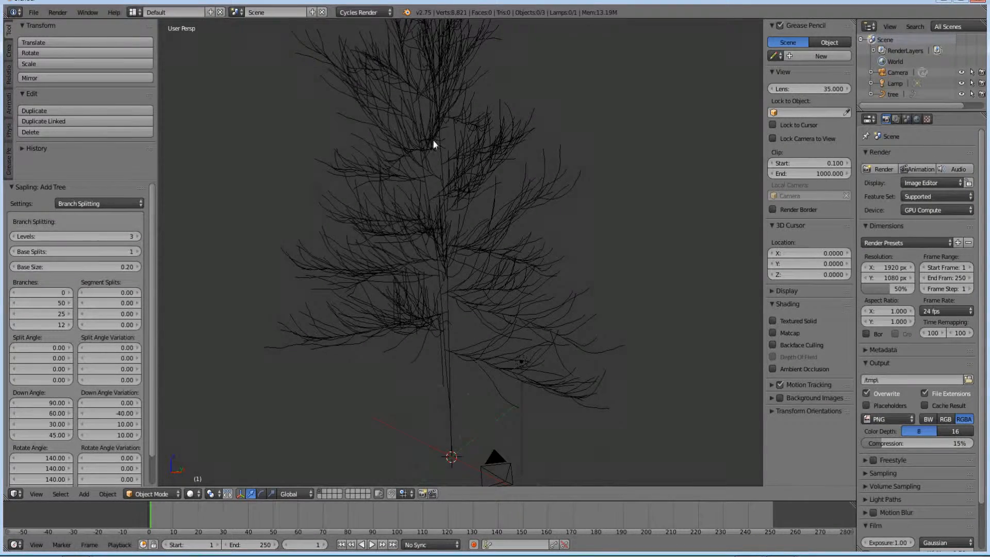
click(14, 252)
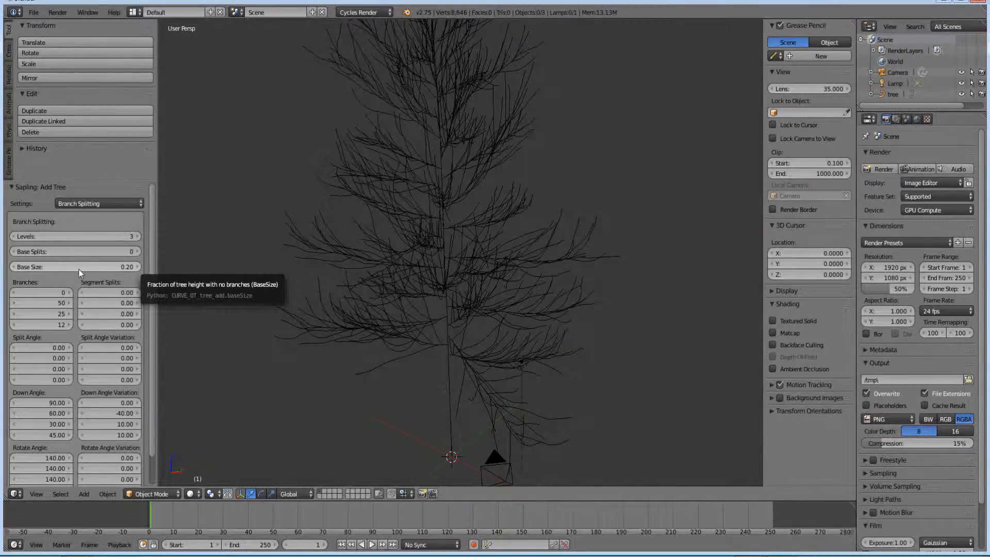
Step: Try base sizes of 0.47 and 0.17 for the branchless part of the trunk, and restore the value to 0.20
drag(79, 268, 99, 267)
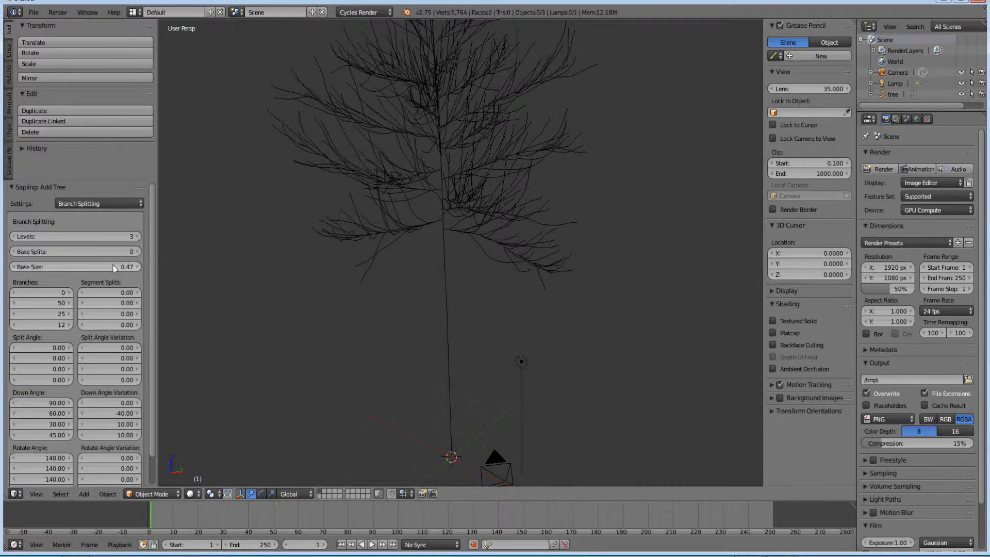
drag(109, 265, 100, 270)
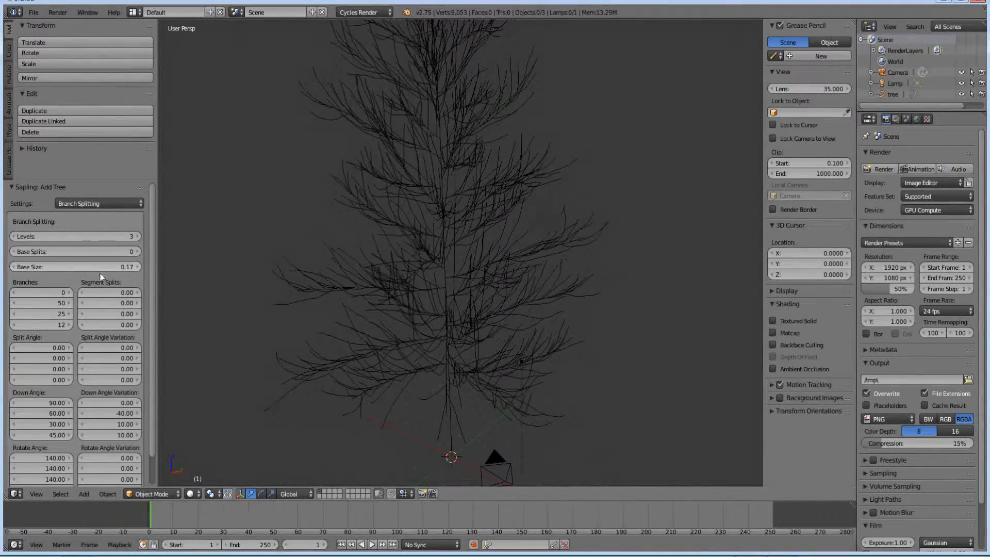
click(98, 269)
text(.)
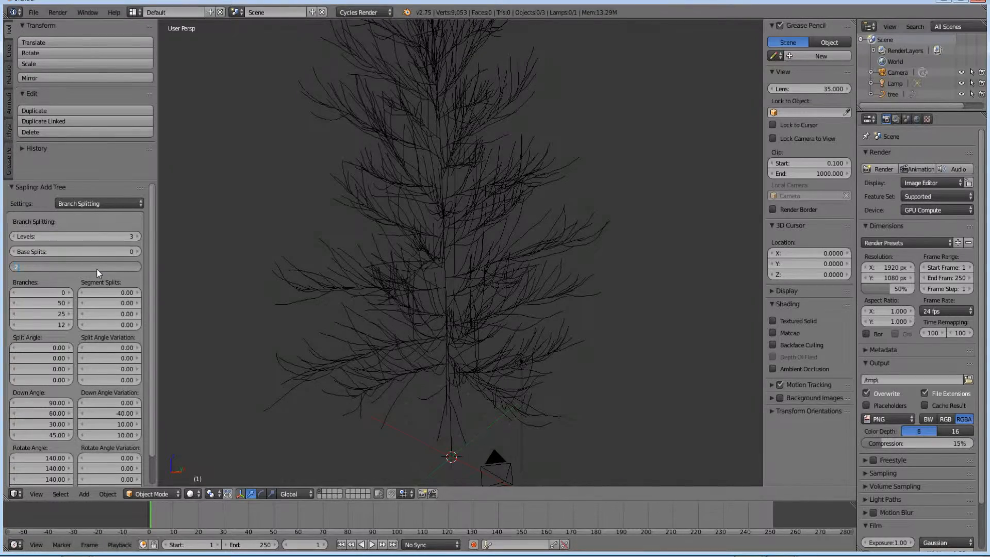
text(2)
key(Return)
Step: Switch the tree's settings to the Branch Growth category and look over its parameters and the whole tree
click(81, 202)
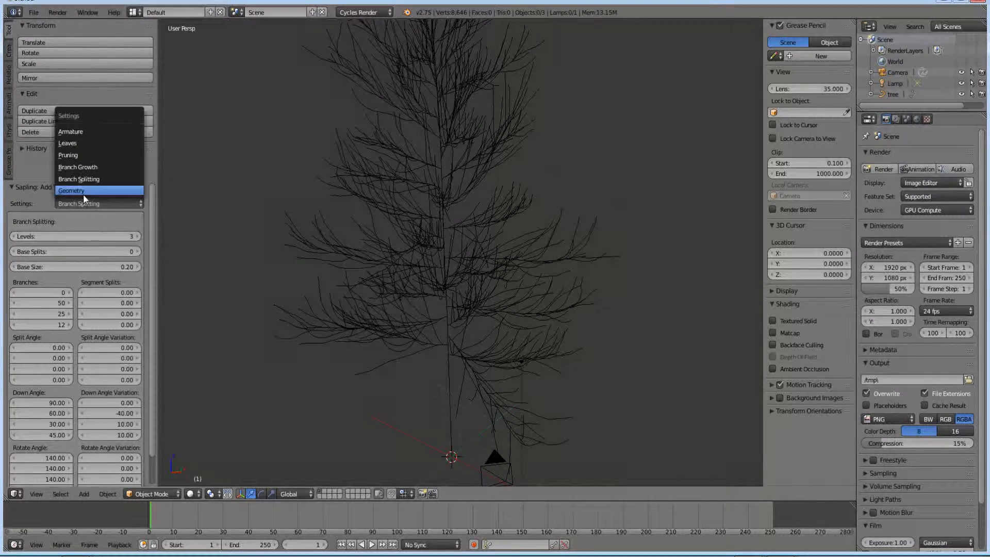
click(85, 177)
scroll(88, 314, down, 1)
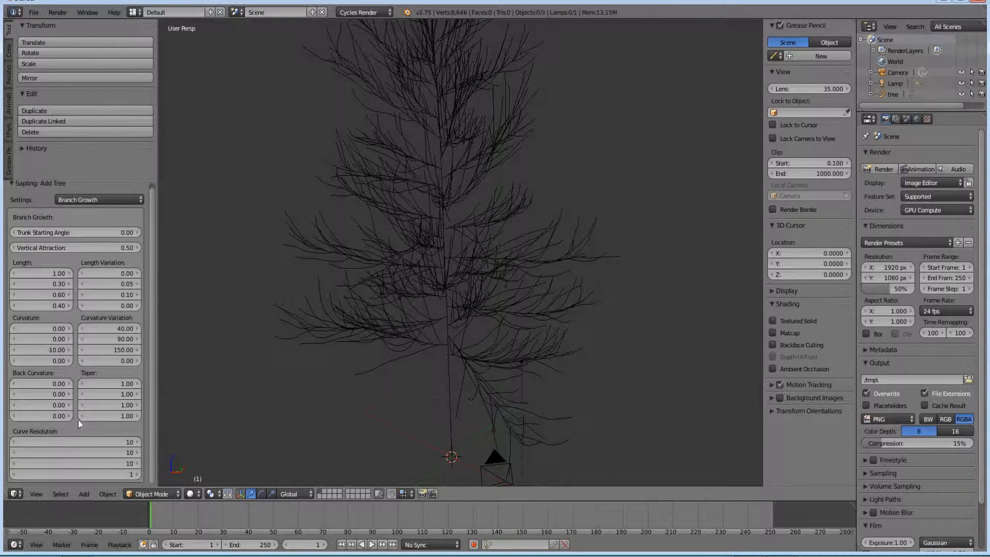
scroll(83, 392, up, 1)
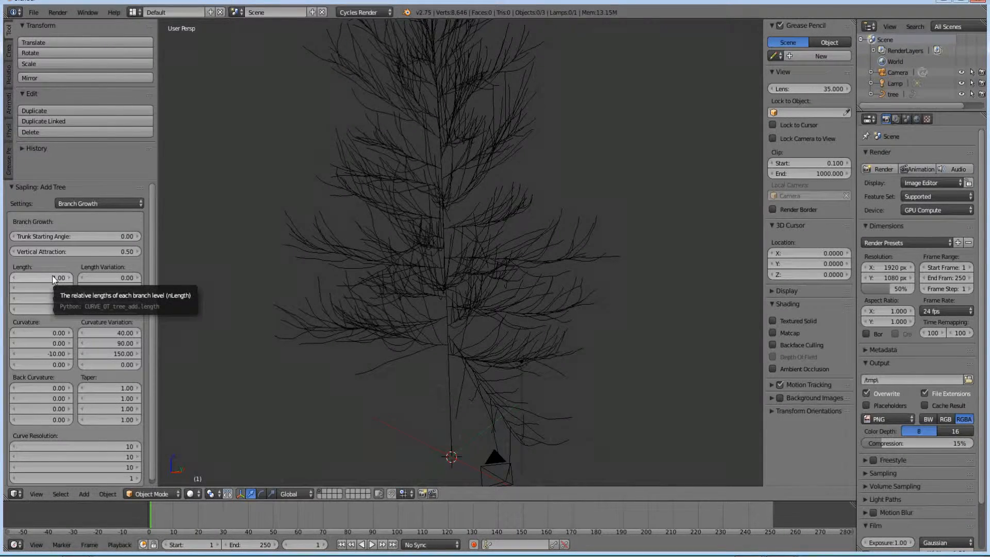
scroll(454, 170, down, 2)
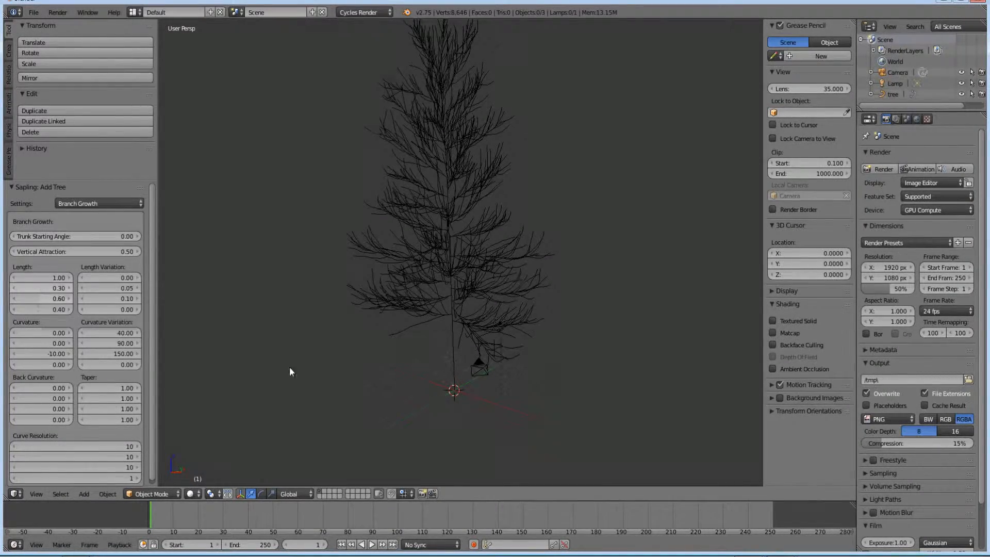
scroll(426, 297, up, 4)
middle_drag(482, 388, 546, 368)
middle_drag(455, 279, 506, 76)
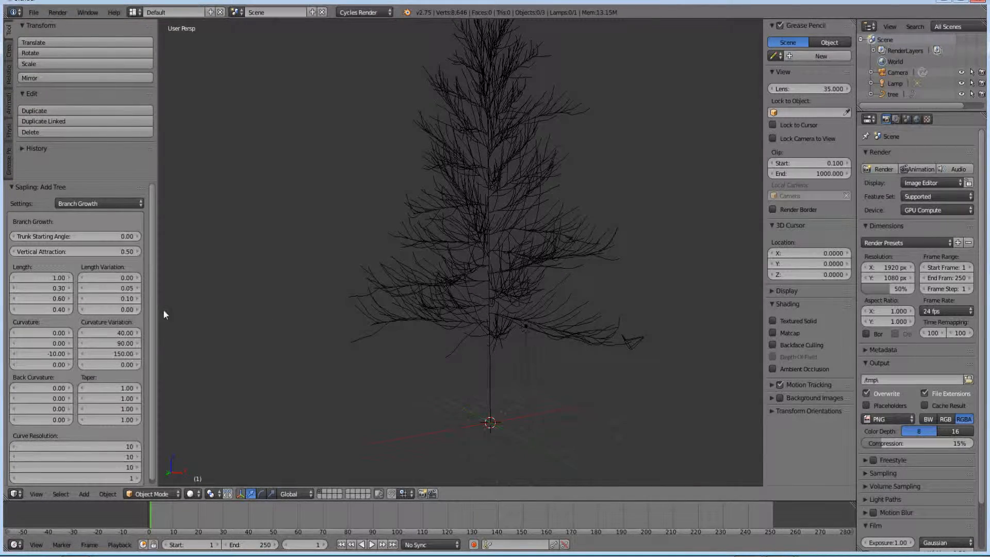
scroll(342, 237, down, 2)
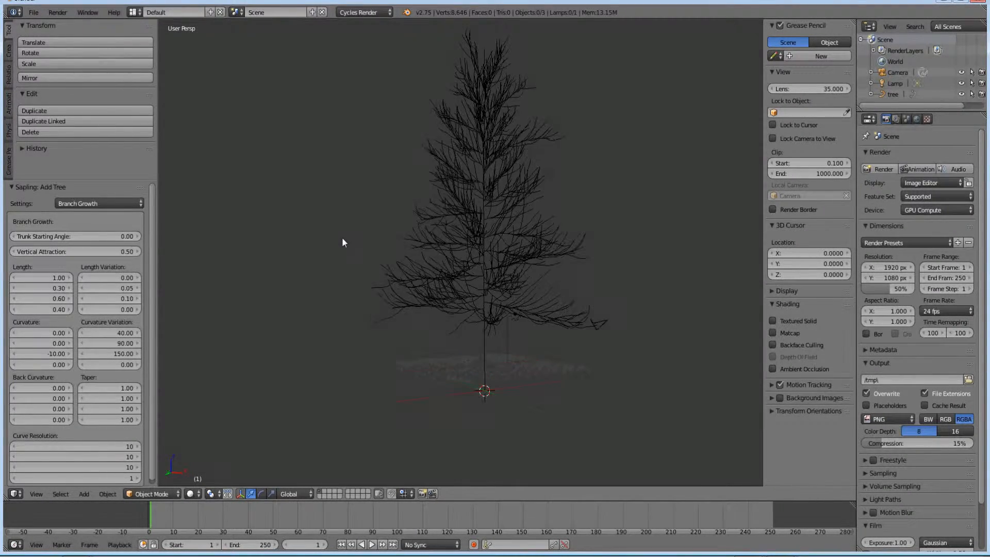
Step: Look over the tree's Branch Growth parameters and the options in the Pruning category
scroll(343, 238, up, 2)
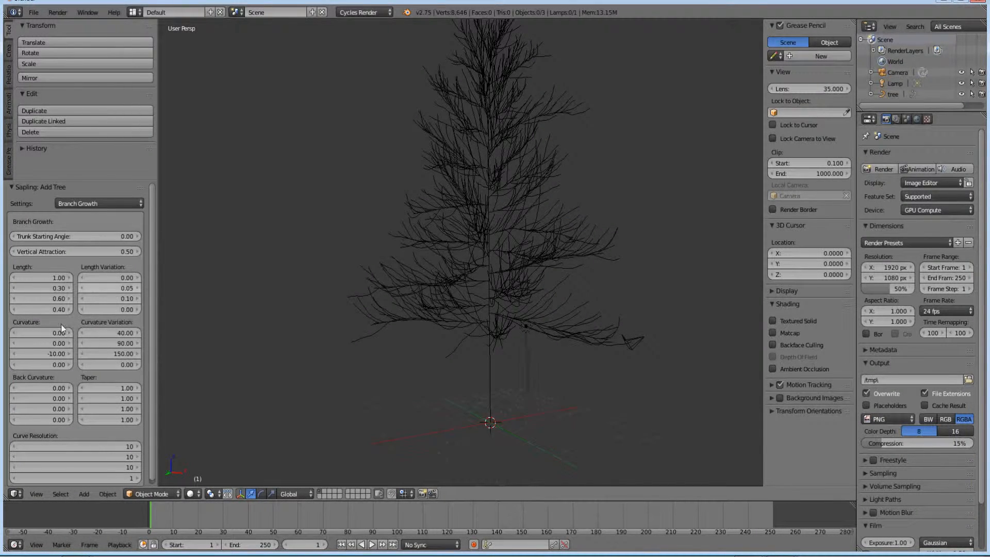
scroll(126, 262, down, 1)
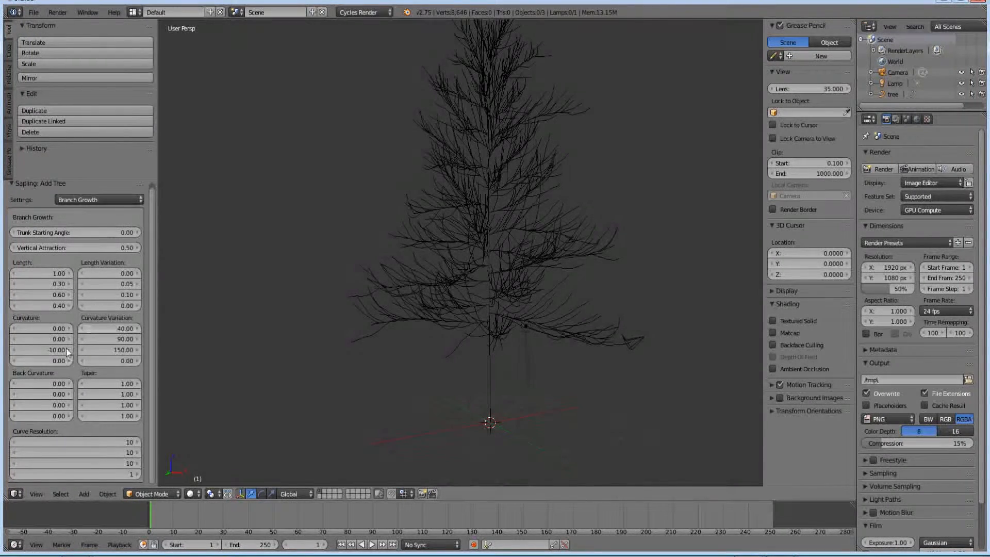
click(93, 200)
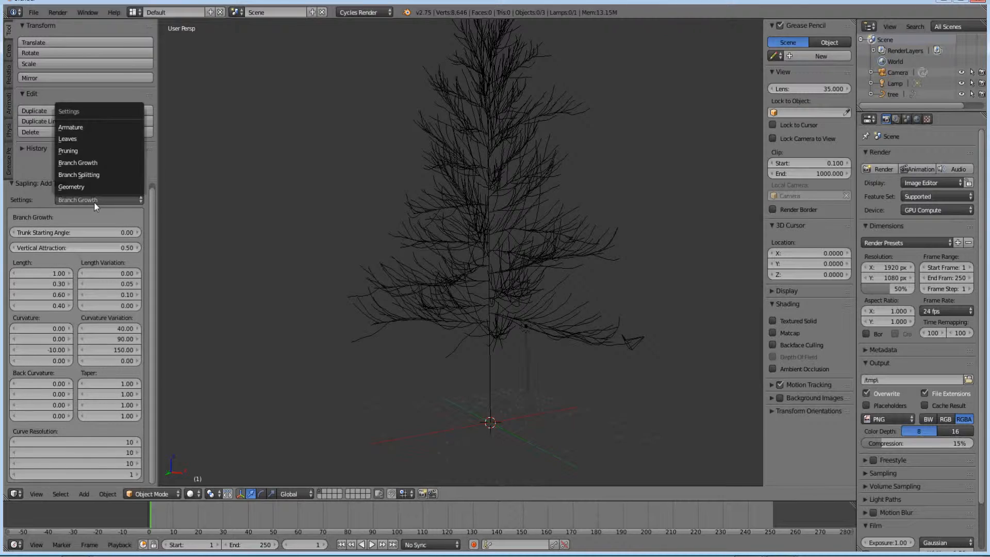
click(98, 151)
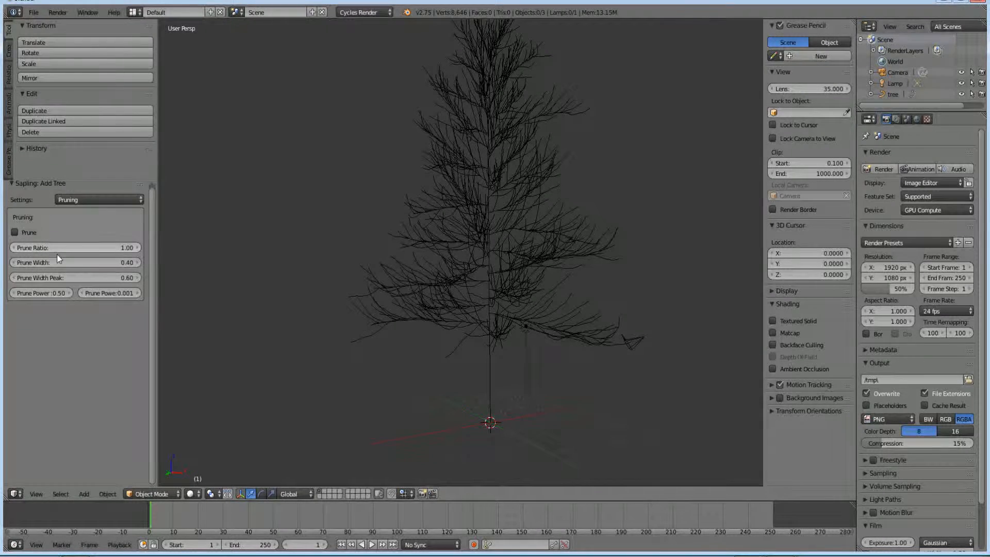
click(82, 200)
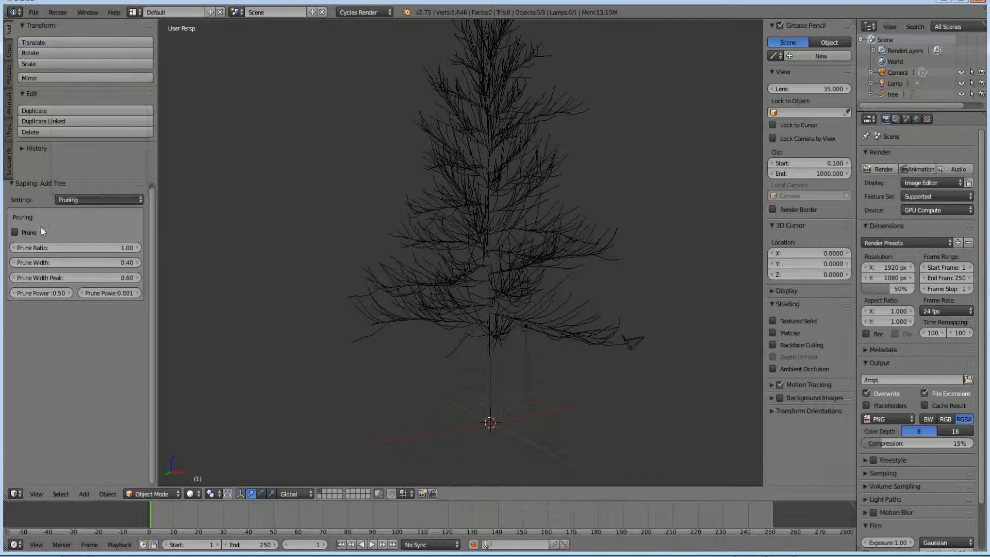
Step: Switch the tree's settings to the Leaves category and set the number of leaves to 50
click(79, 200)
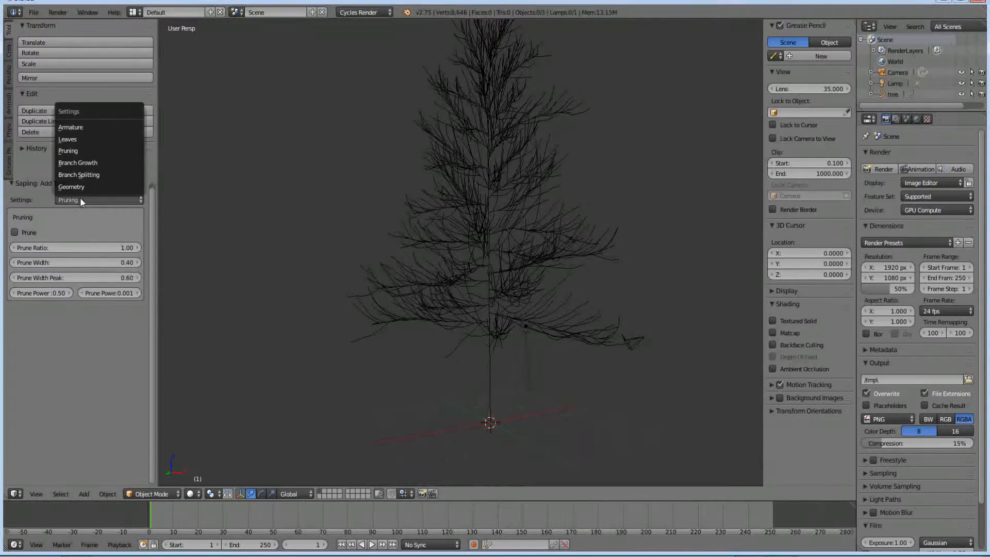
click(76, 140)
middle_drag(514, 423, 487, 314)
scroll(509, 323, up, 5)
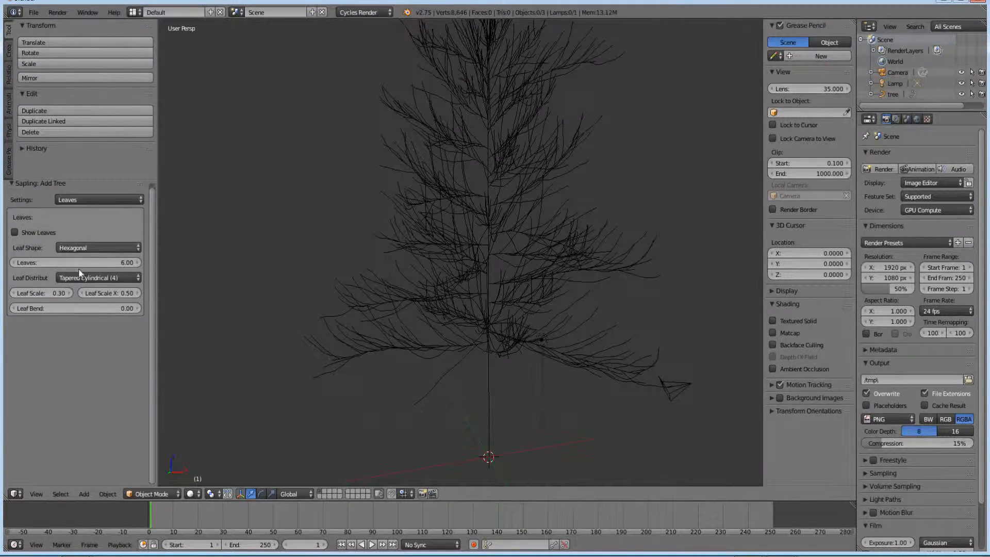
click(31, 262)
click(30, 256)
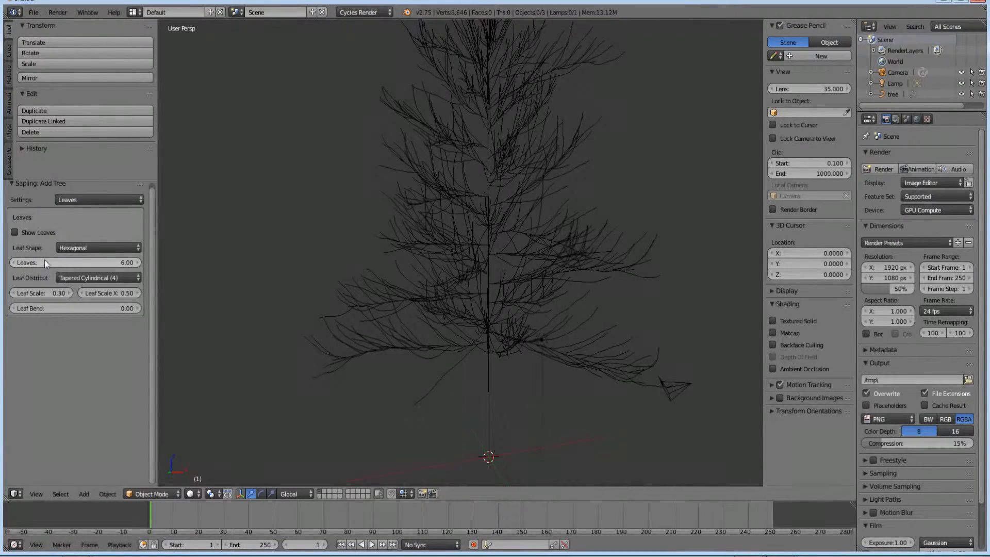
click(71, 266)
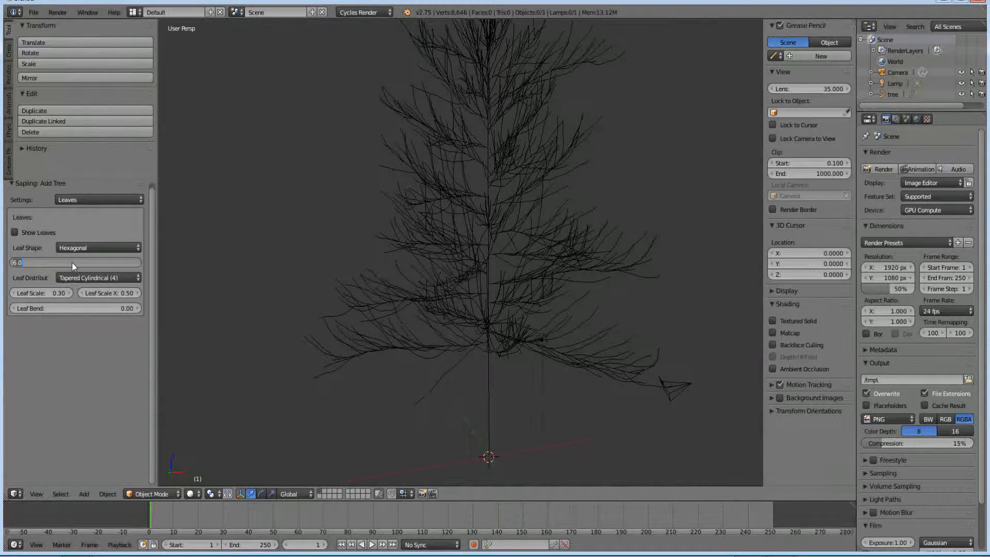
text(50)
key(Return)
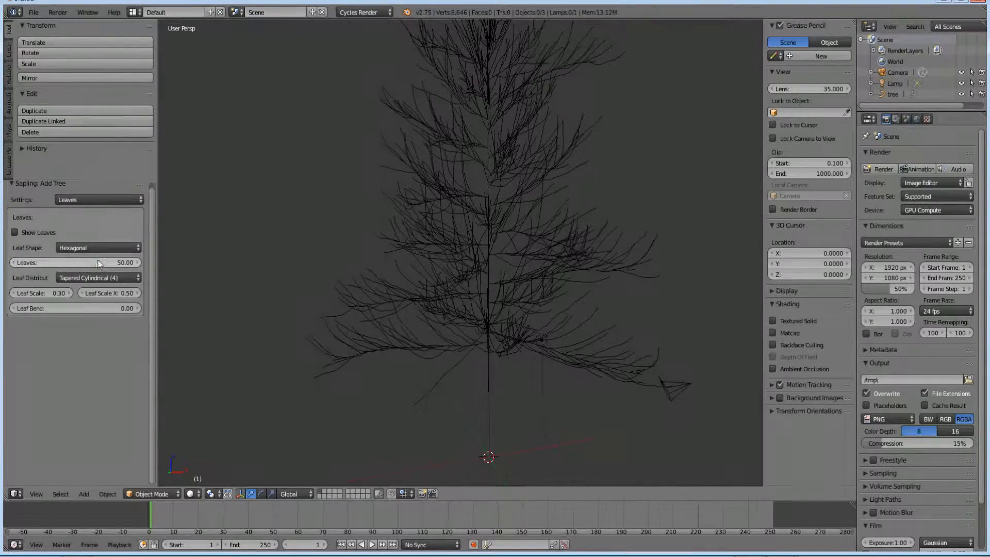
Step: Try other leaf counts for the tree, entering 10 and 100
drag(74, 267, 48, 263)
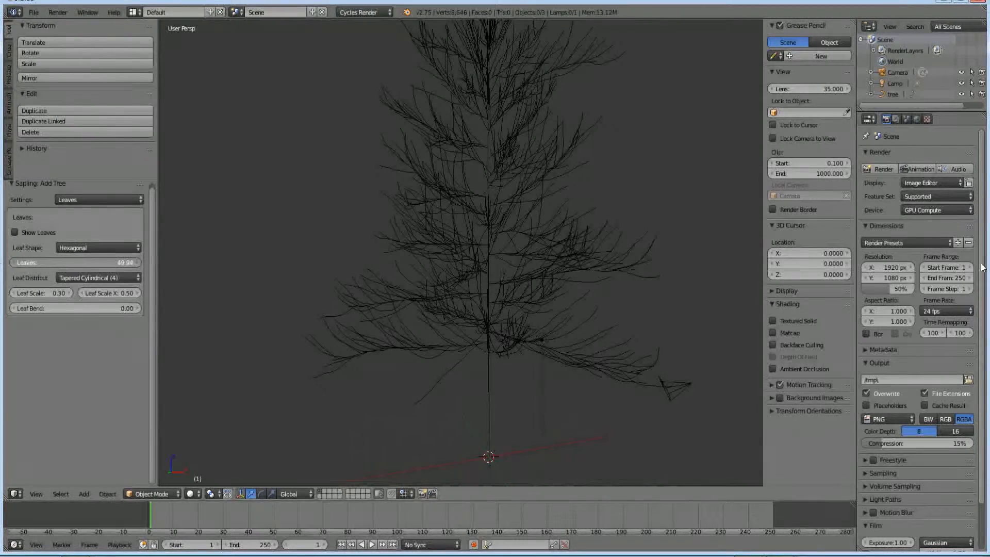
click(79, 267)
text(10)
key(Return)
click(67, 264)
text(100)
key(Return)
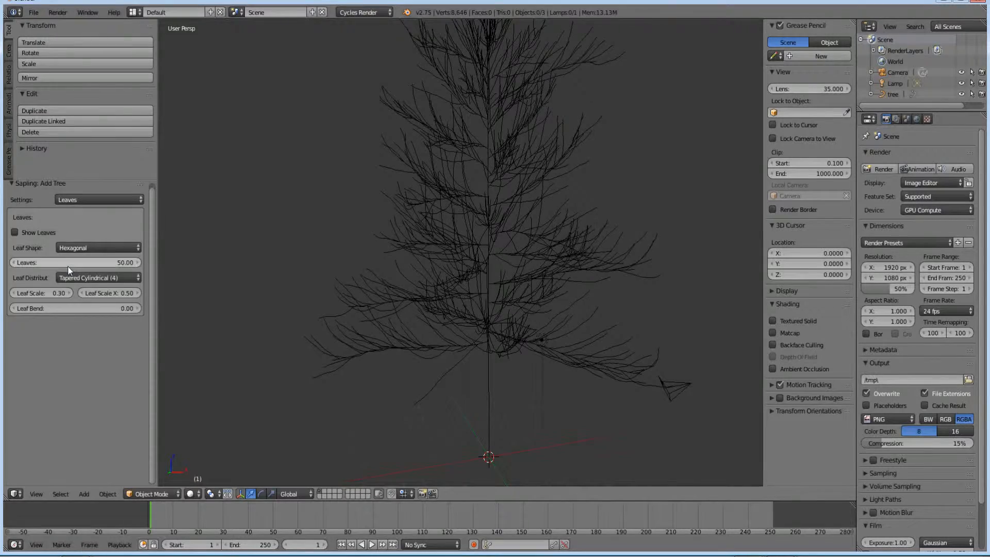
click(67, 266)
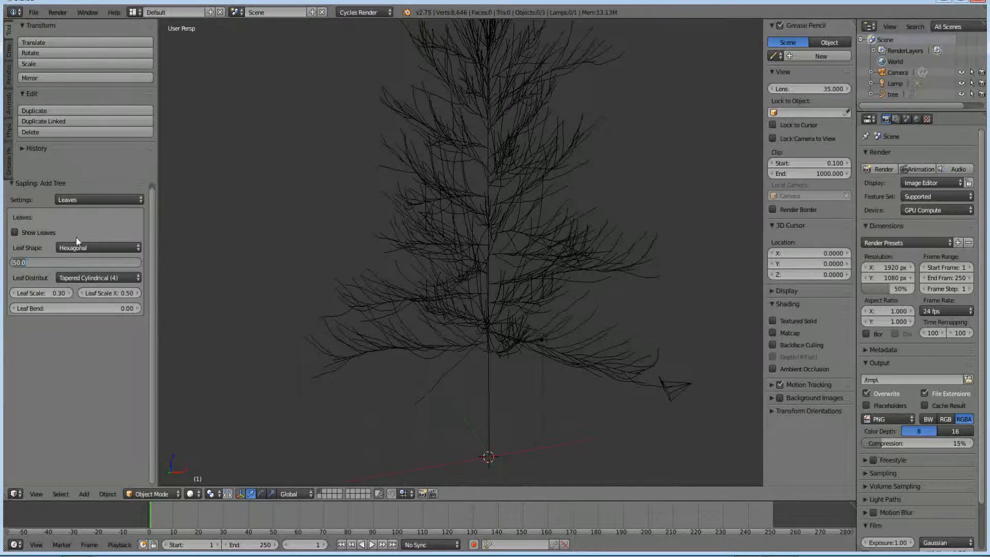
key(Return)
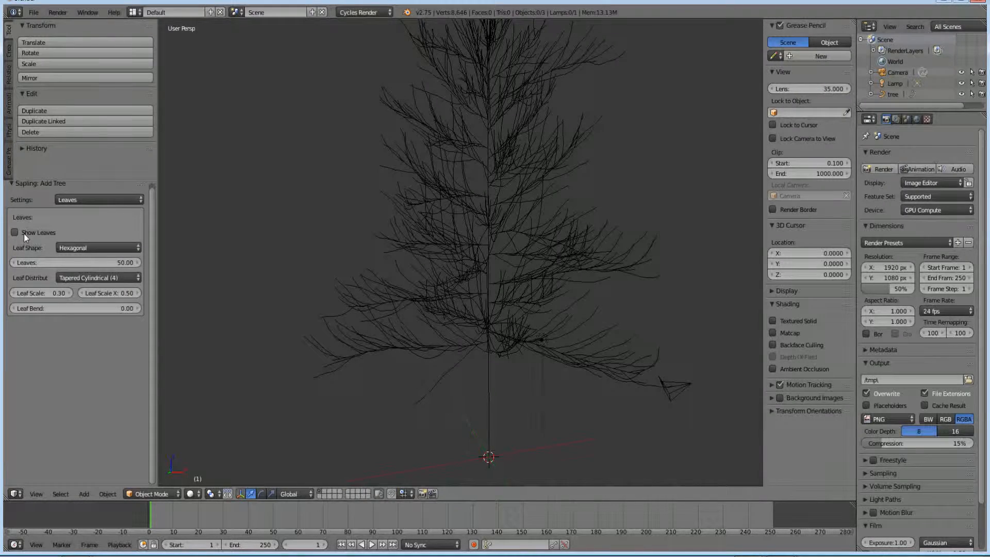
Step: Switch the tree's settings to the Armature category, enable Use Armature and inspect the generated bones
click(99, 200)
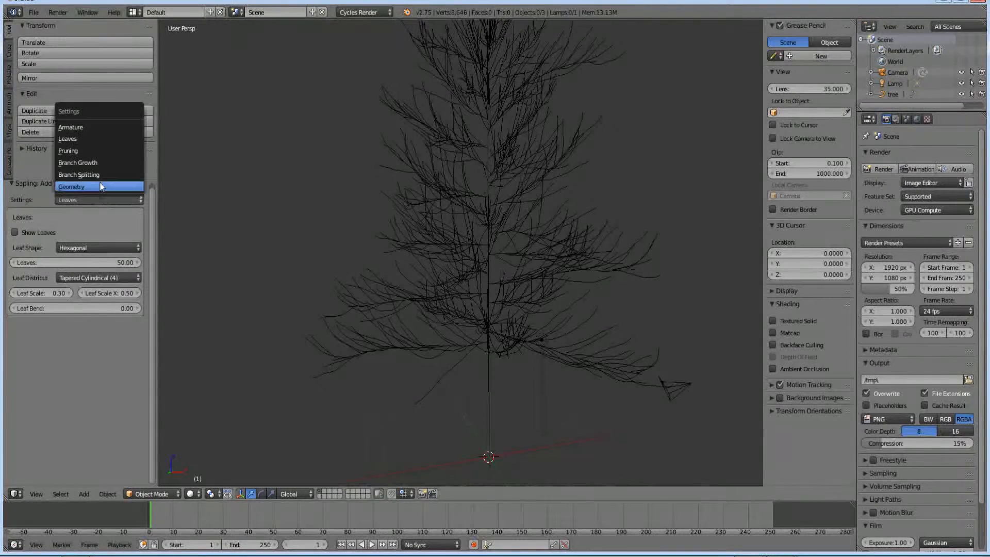
click(92, 126)
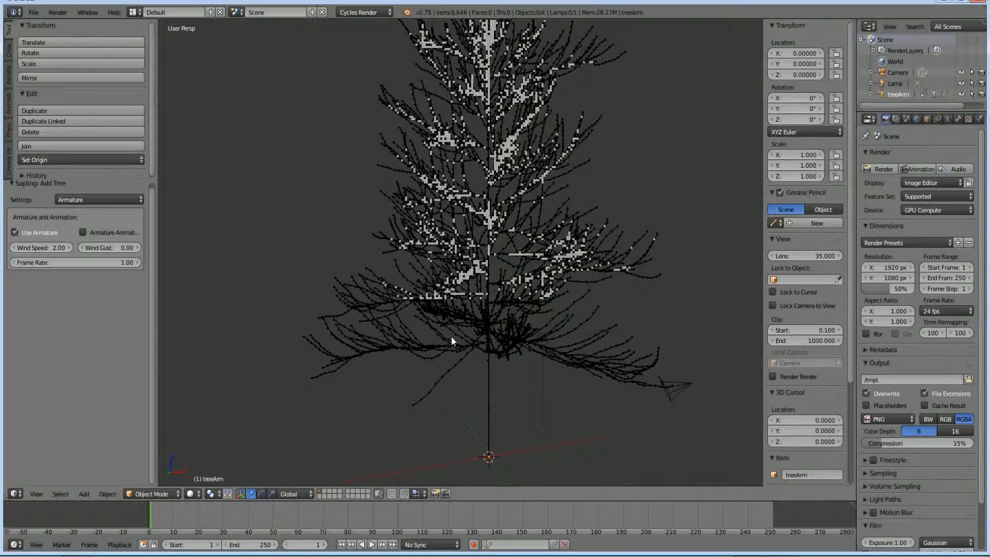
middle_drag(411, 216, 666, 308)
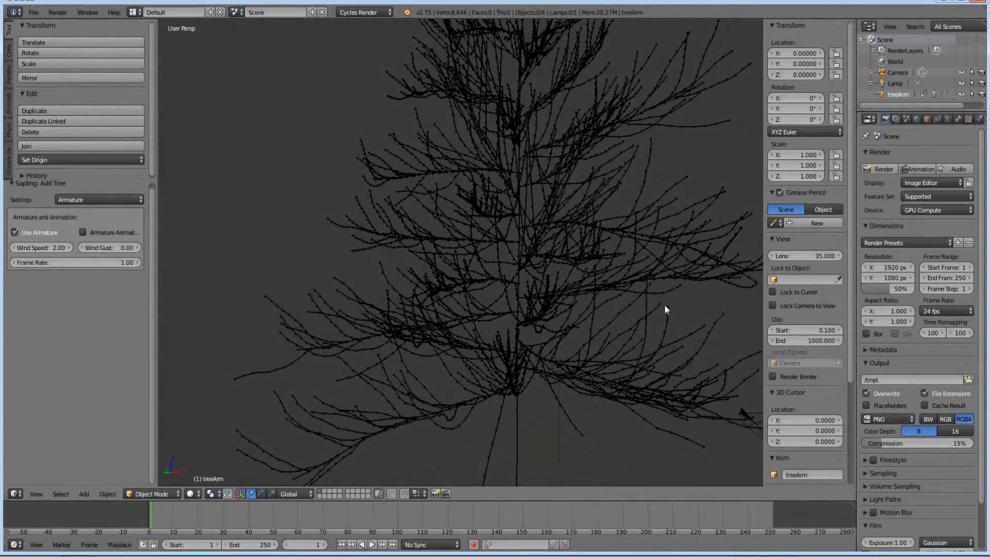
Step: Put the tree's armature into Pose Mode and try rotating a bone on a low outer branch
right_click(648, 281)
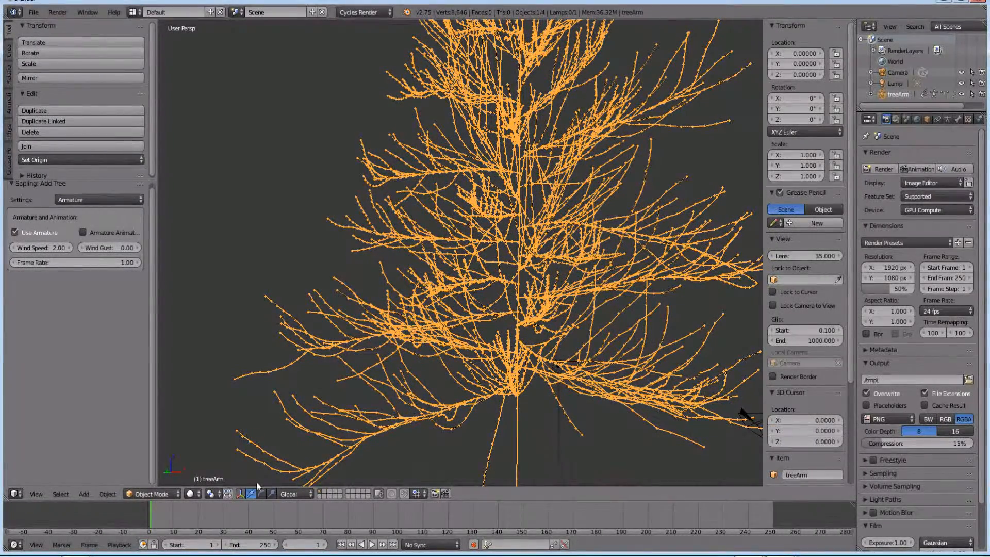
click(154, 494)
click(165, 460)
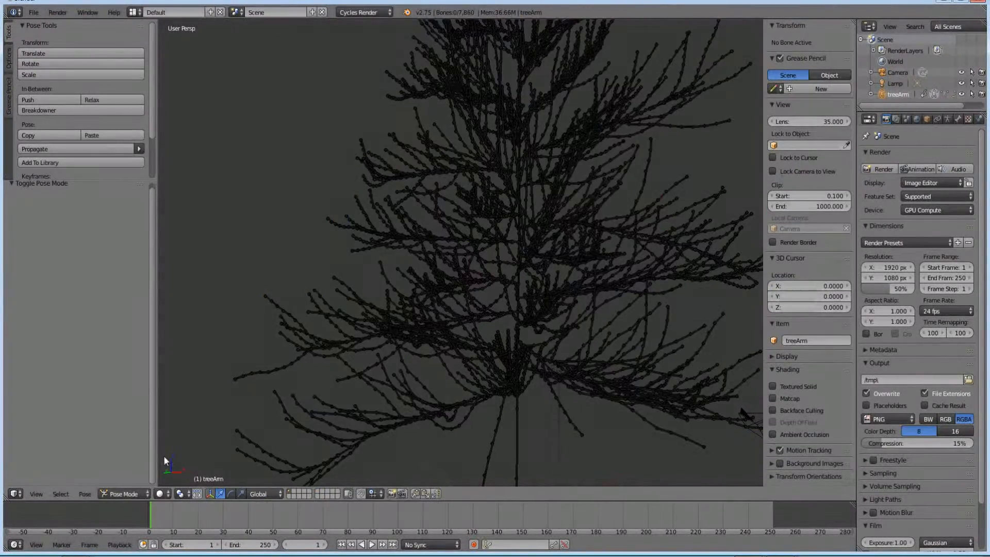
right_click(704, 445)
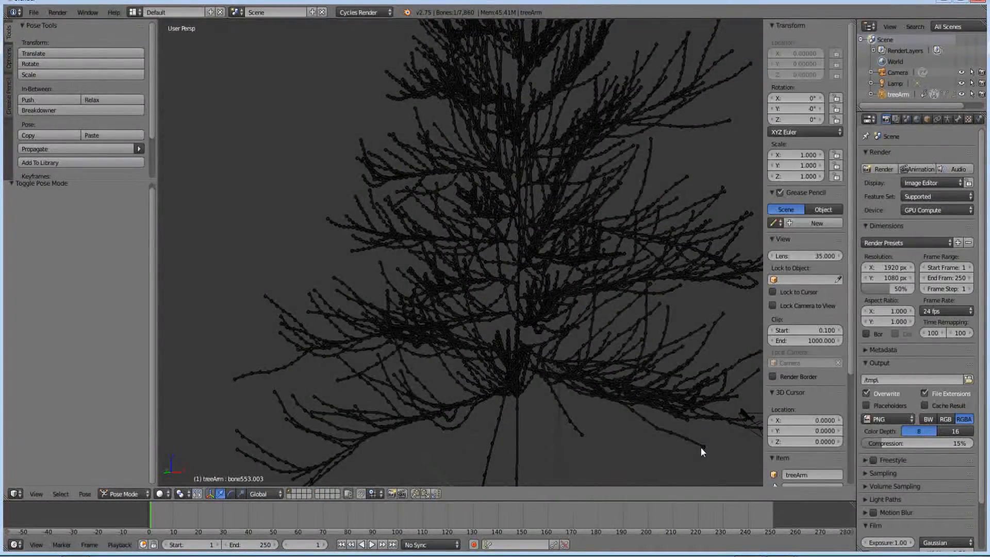
right_click(659, 430)
key(r)
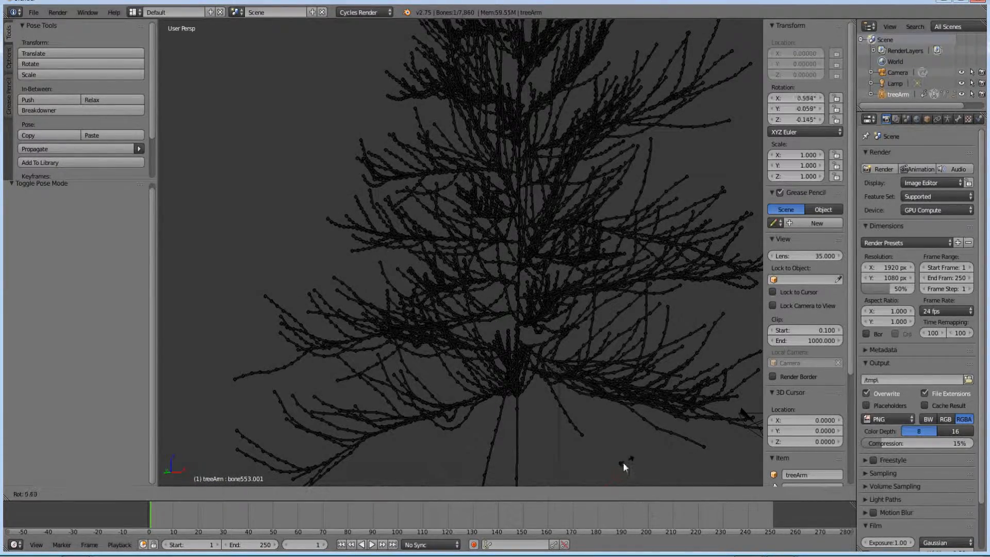
right_click(589, 429)
Step: Try rotating a single bone among the upper branches of the tree
scroll(547, 381, down, 3)
scroll(546, 385, down, 2)
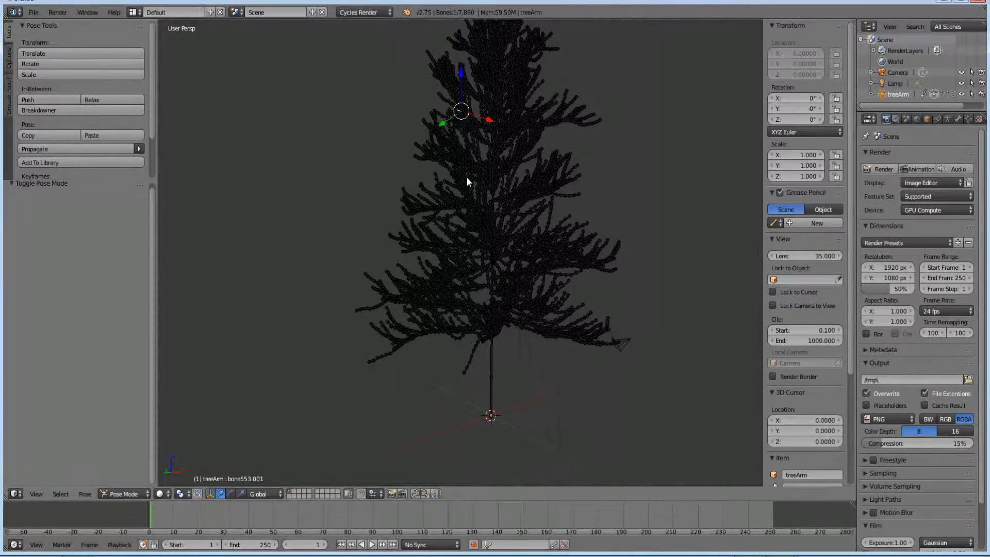
right_click(467, 177)
key(r)
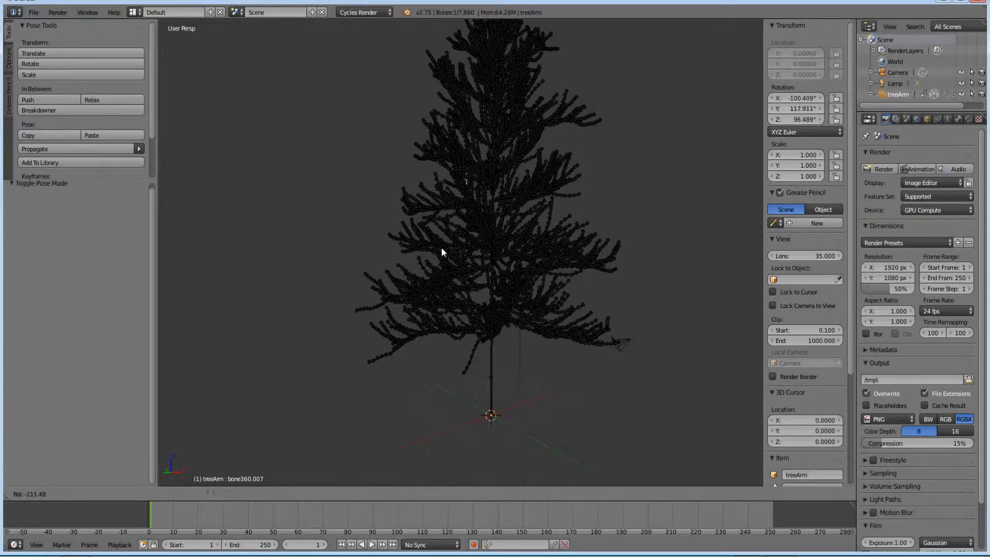
right_click(435, 235)
Step: Try bending the whole tree by rotating the trunk bone below the lowest branches
scroll(509, 271, up, 2)
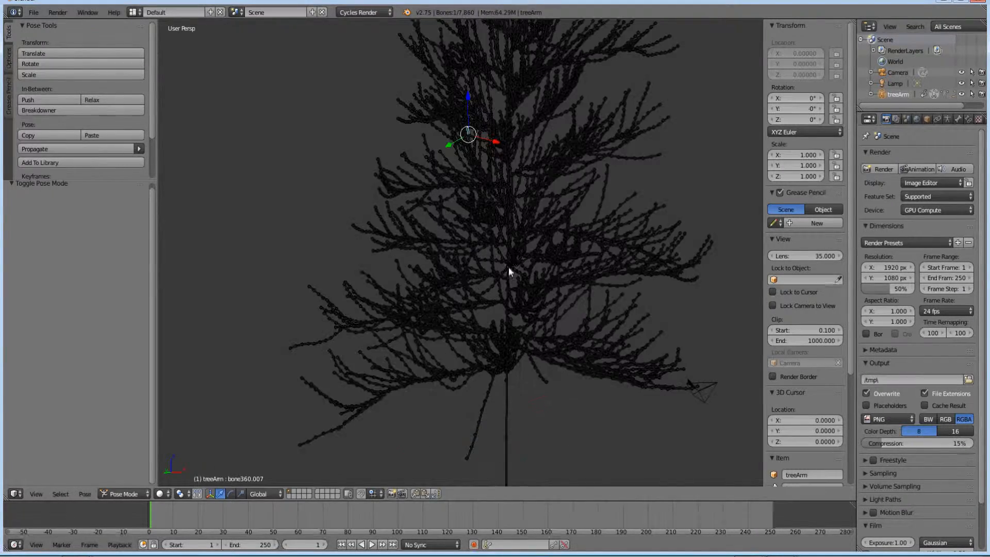
right_click(510, 388)
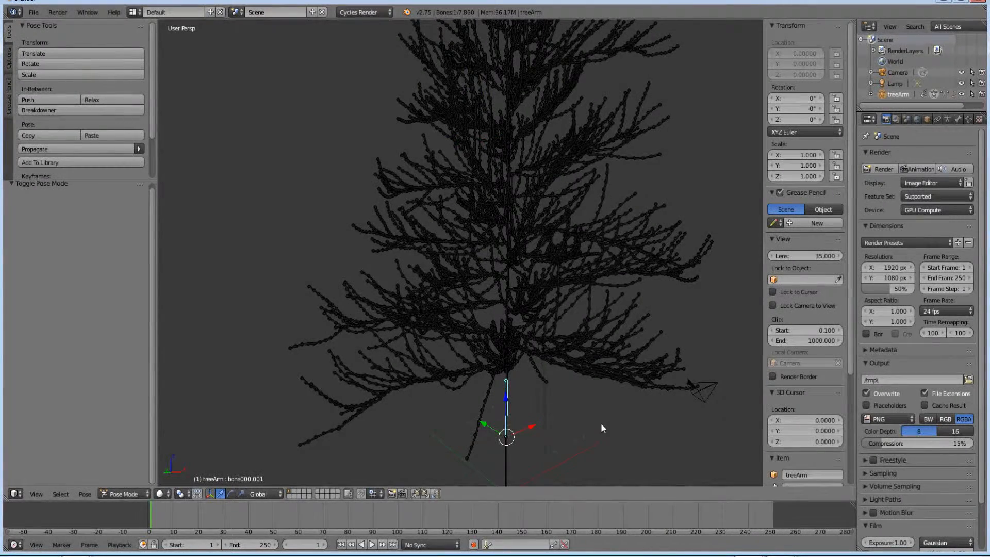
key(r)
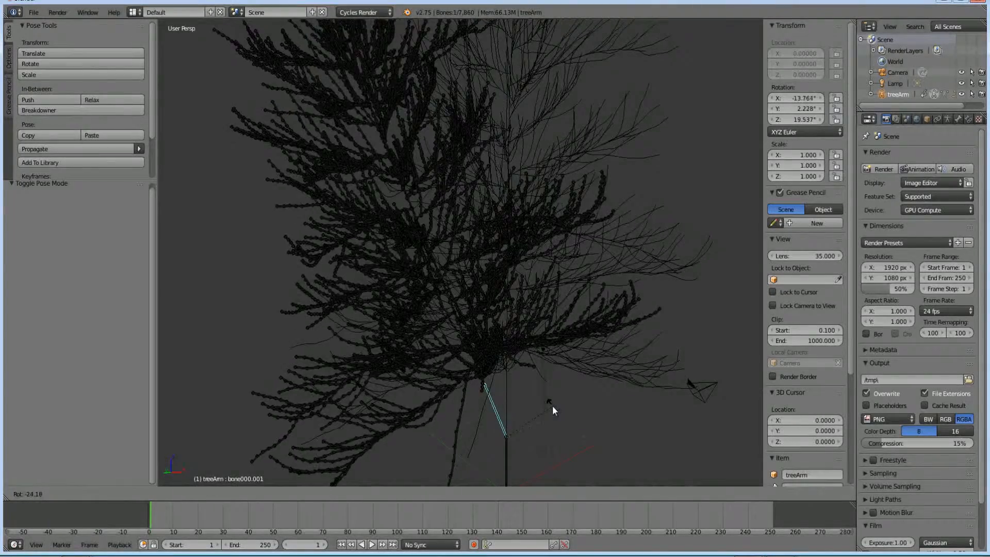
right_click(553, 406)
drag(149, 239, 157, 229)
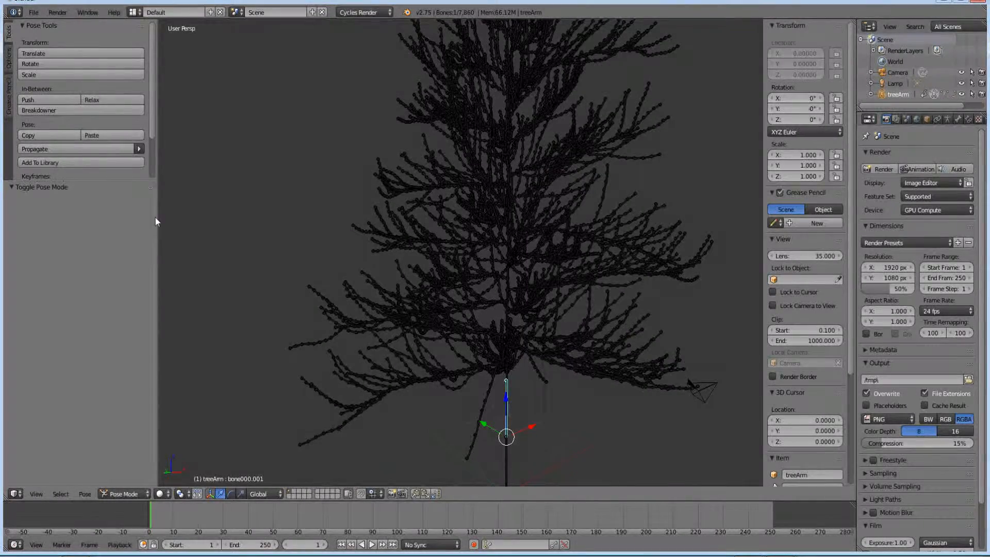
Step: Return the armature to Object Mode and delete it
middle_drag(438, 383, 464, 370)
click(132, 494)
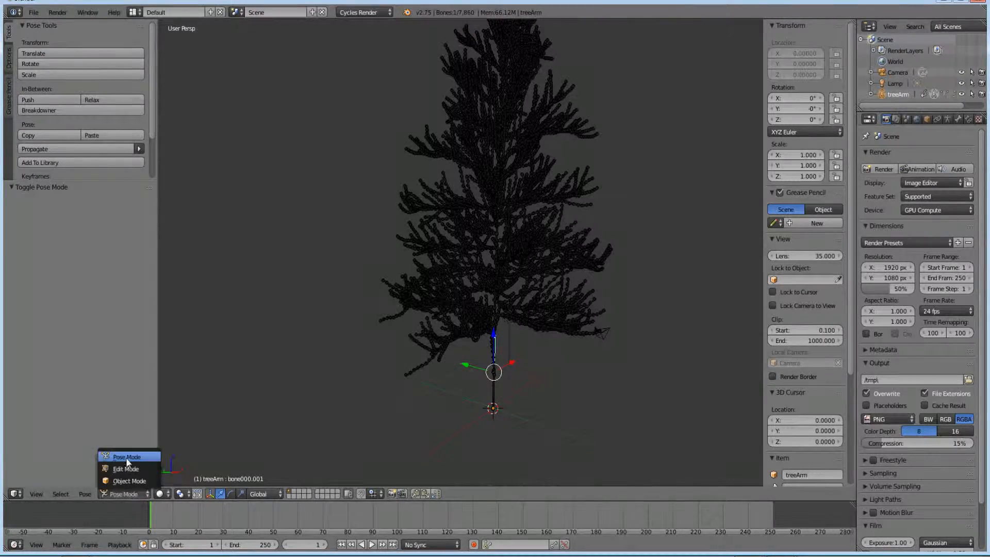
click(124, 485)
middle_drag(478, 397, 458, 382)
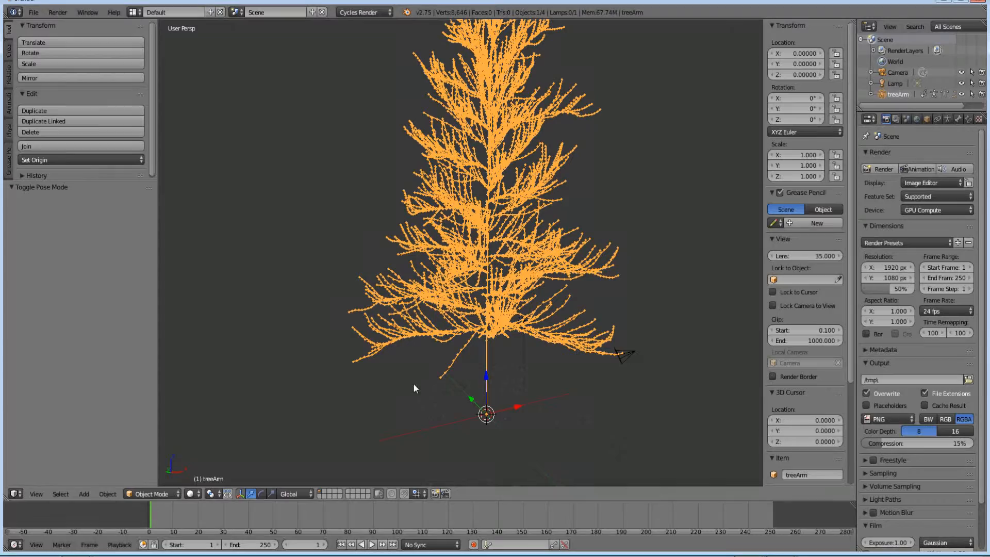
key(x)
click(454, 367)
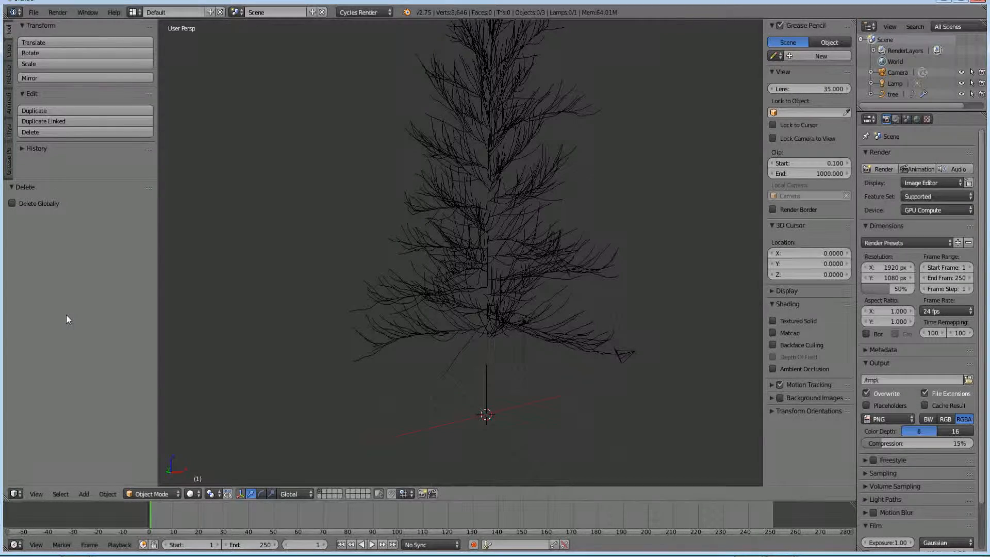
Step: Delete the remaining tree curve from the scene
right_click(446, 247)
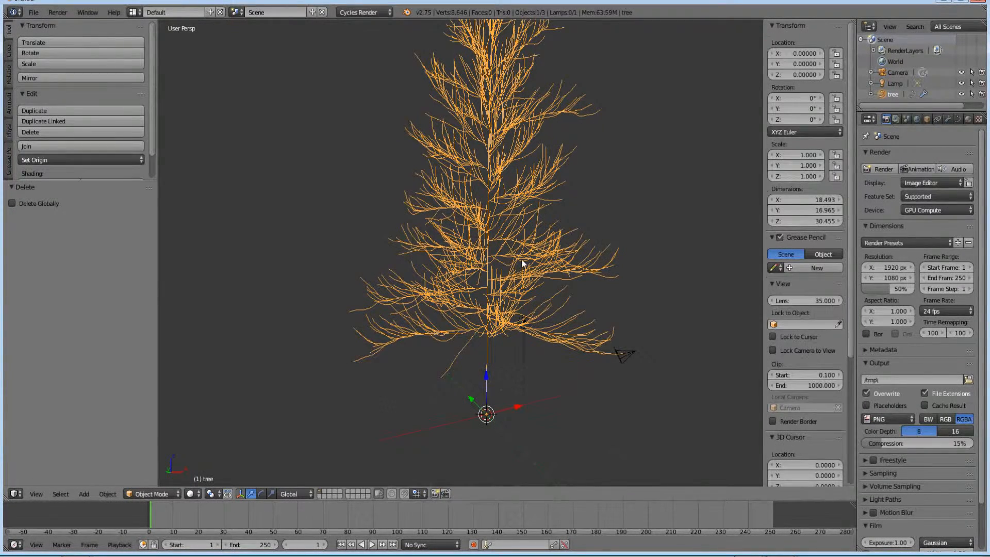
key(x)
click(506, 249)
Step: Add a new Sapling tree with the black_tupelo preset and show its Branch Splitting settings
key(shift+a)
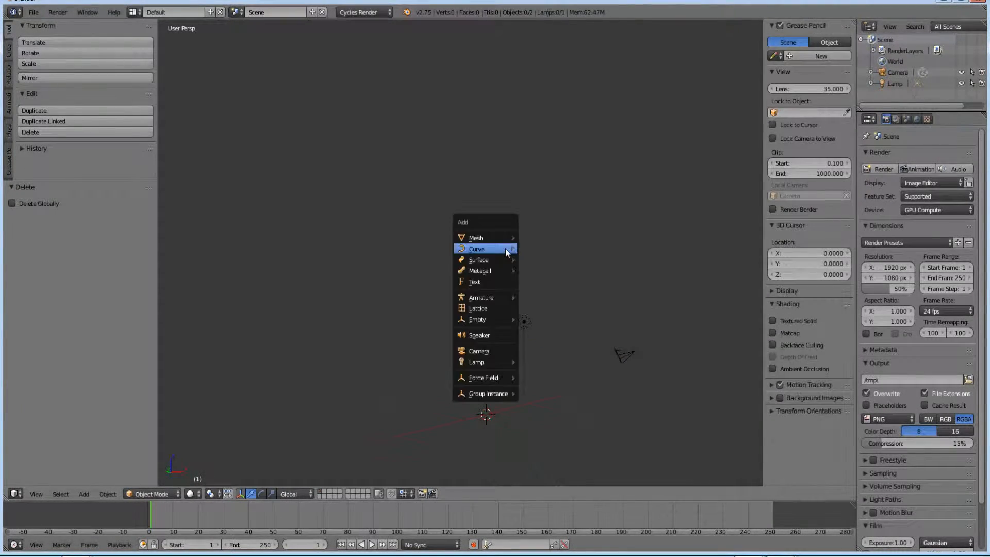
mouse_move(500, 247)
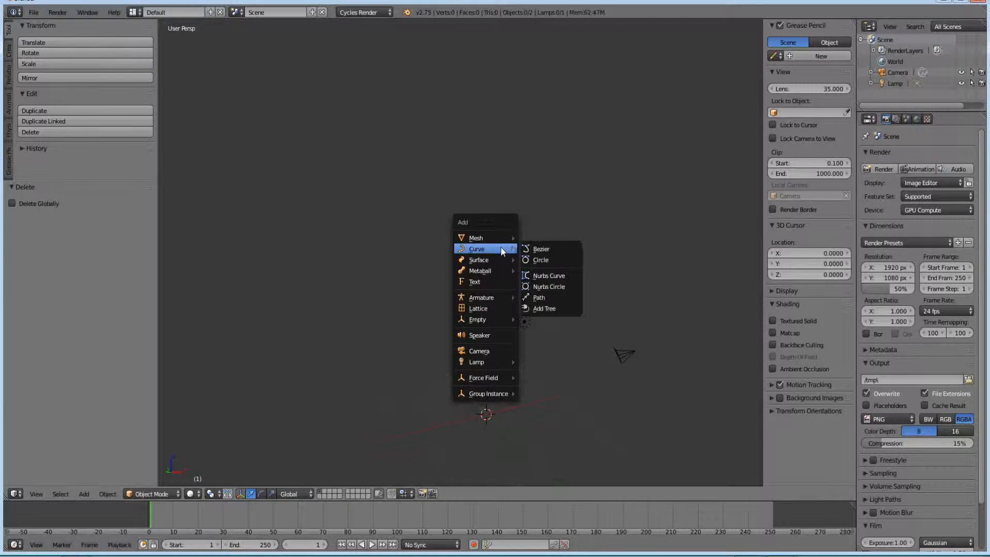
click(540, 308)
click(52, 371)
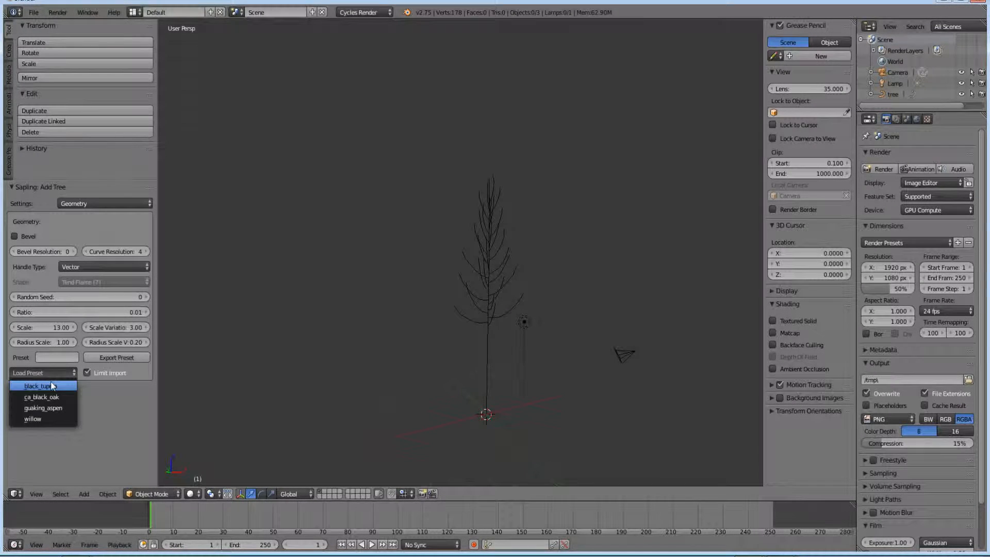
click(52, 386)
click(88, 203)
click(88, 183)
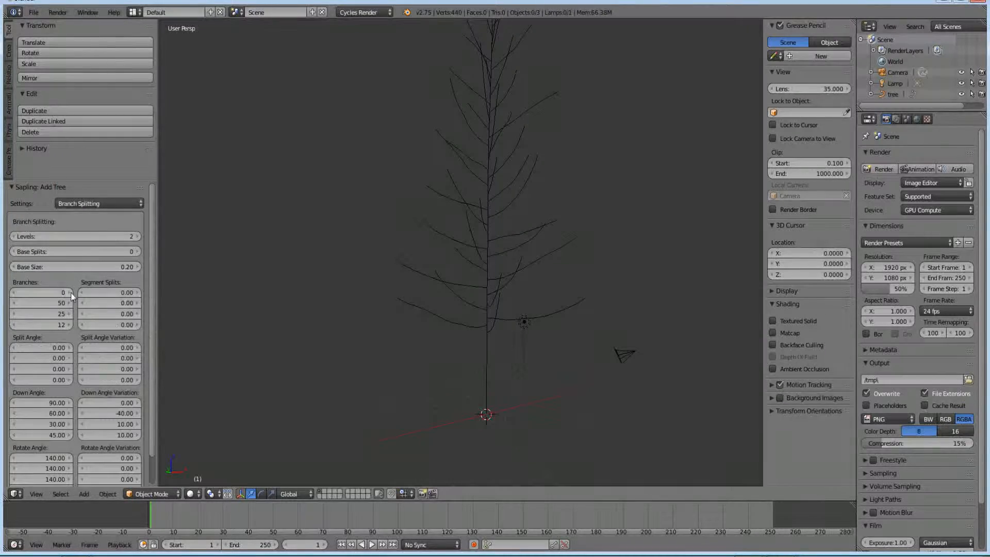
Step: Raise the tree's branch splitting levels to 3 and enable Bevel in the Geometry settings
click(138, 236)
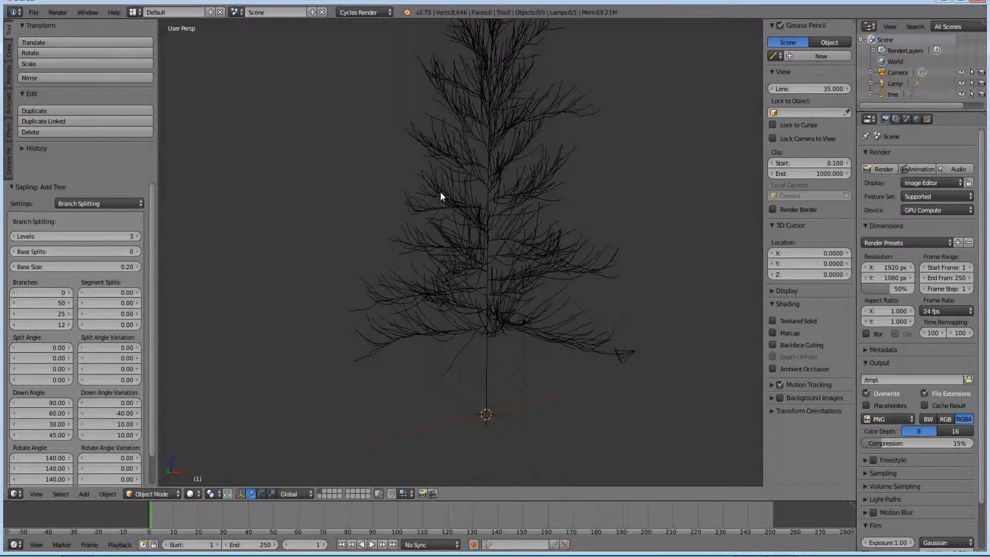
middle_drag(441, 193, 423, 315)
click(66, 203)
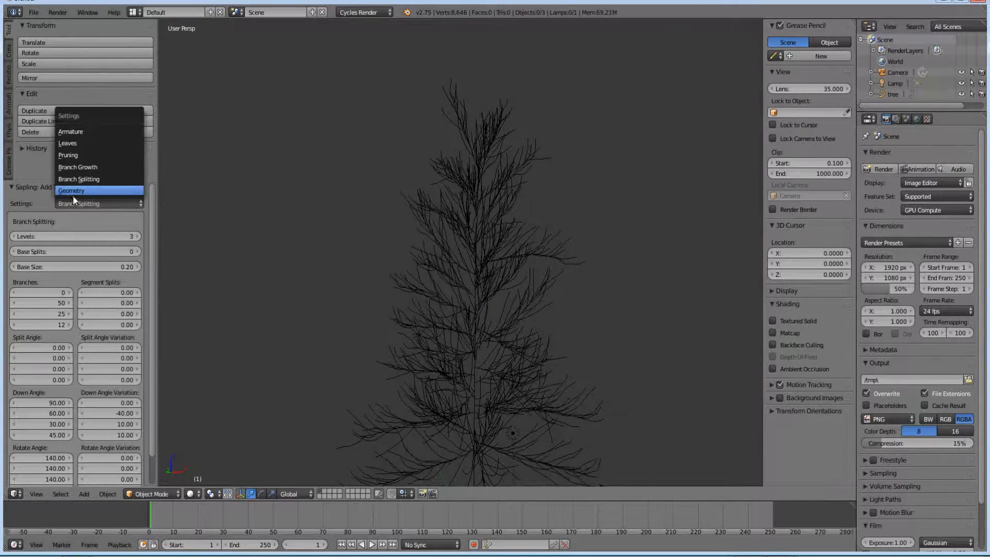
click(72, 191)
click(82, 205)
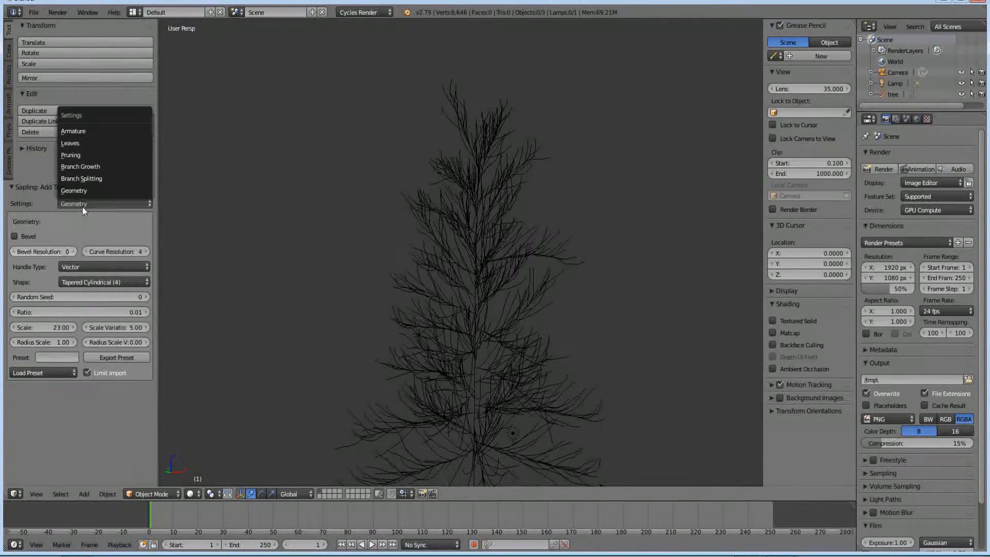
click(19, 236)
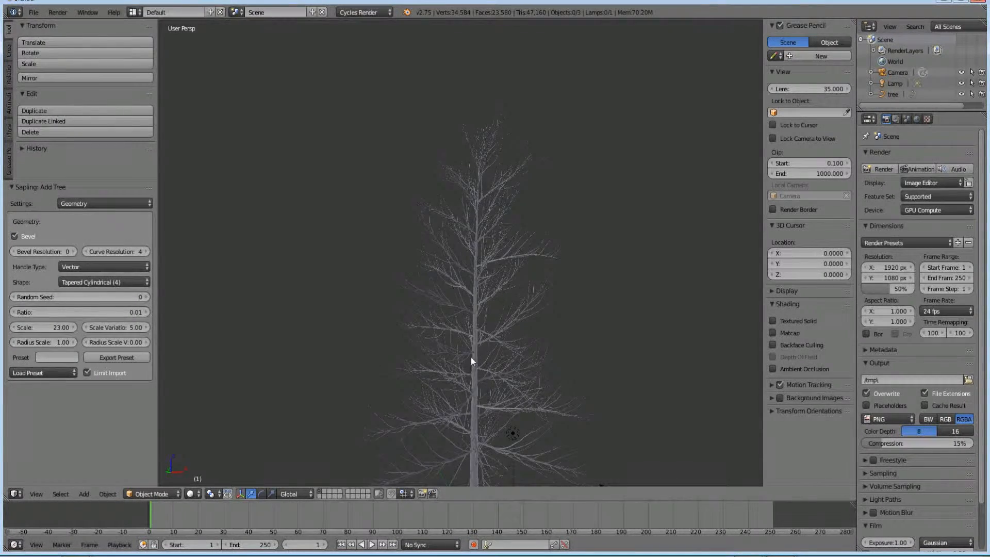
shift+drag(479, 364, 491, 240)
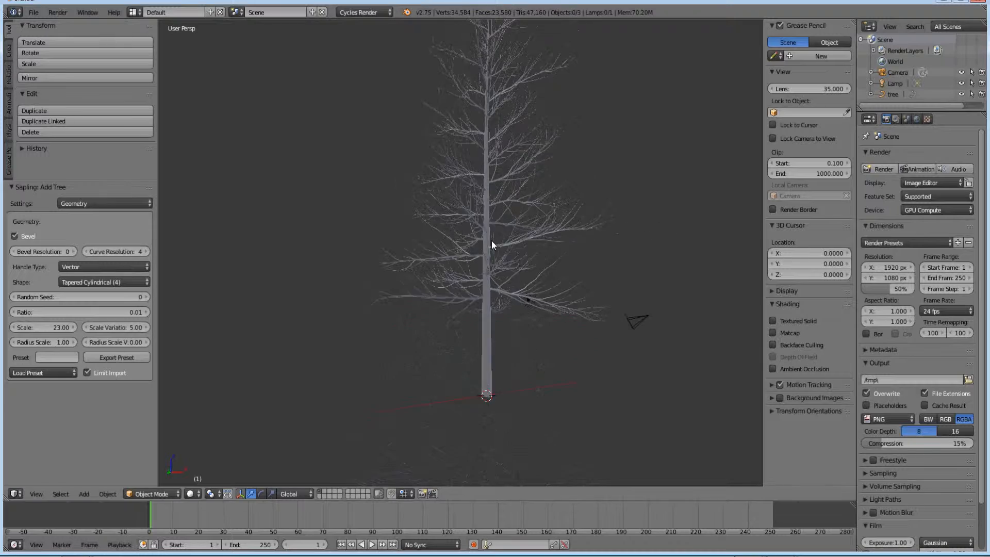
Step: Show leaves on the Sapling tree and set the number of leaves to 50
click(71, 204)
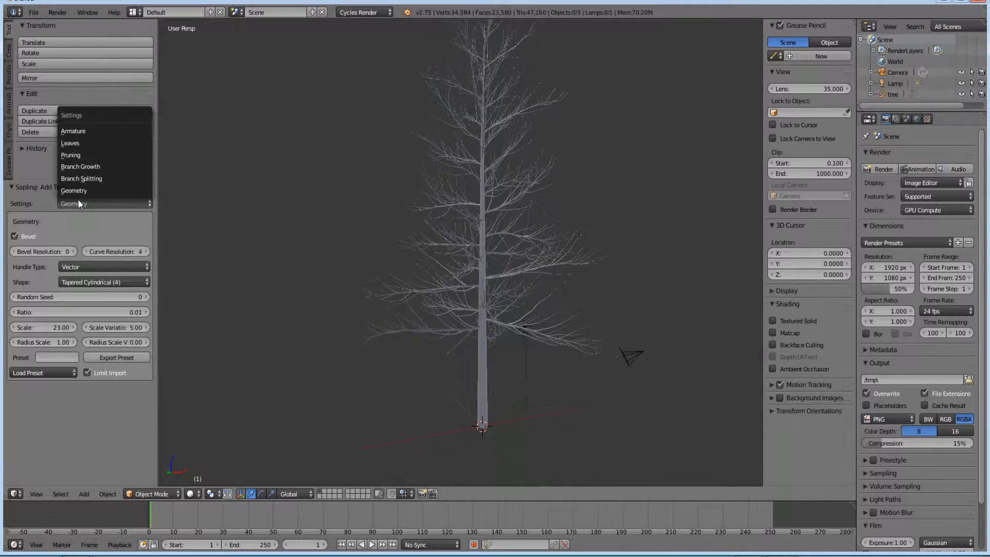
click(72, 143)
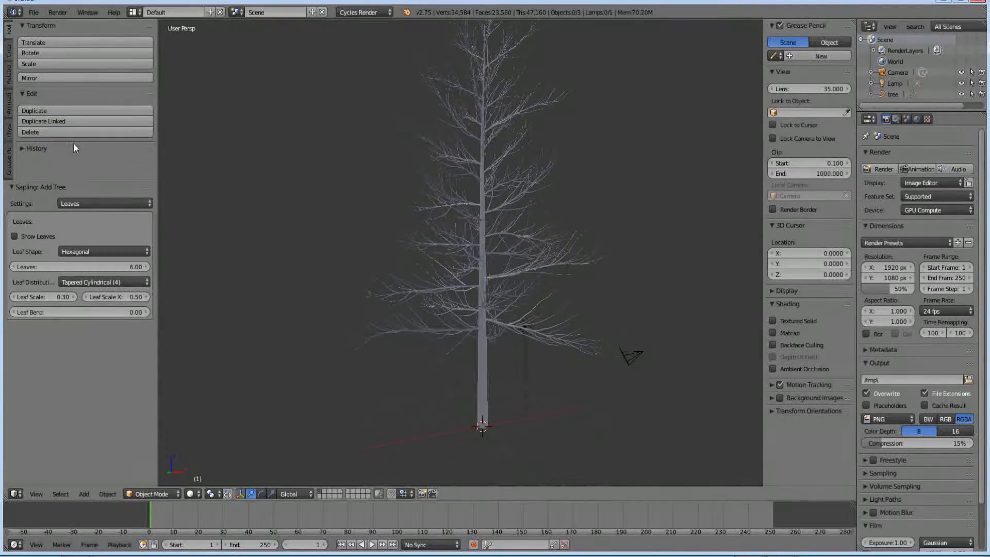
click(14, 236)
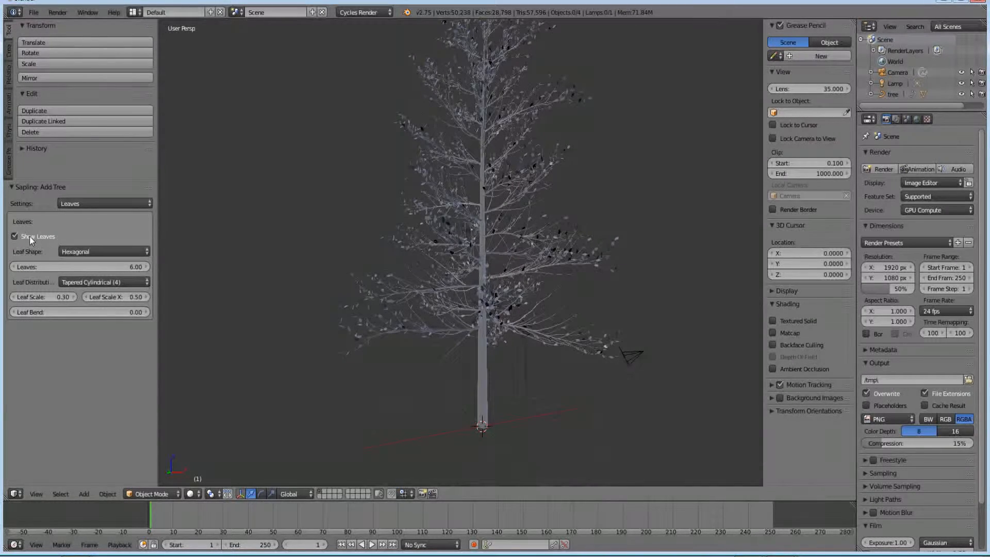
click(24, 237)
click(95, 267)
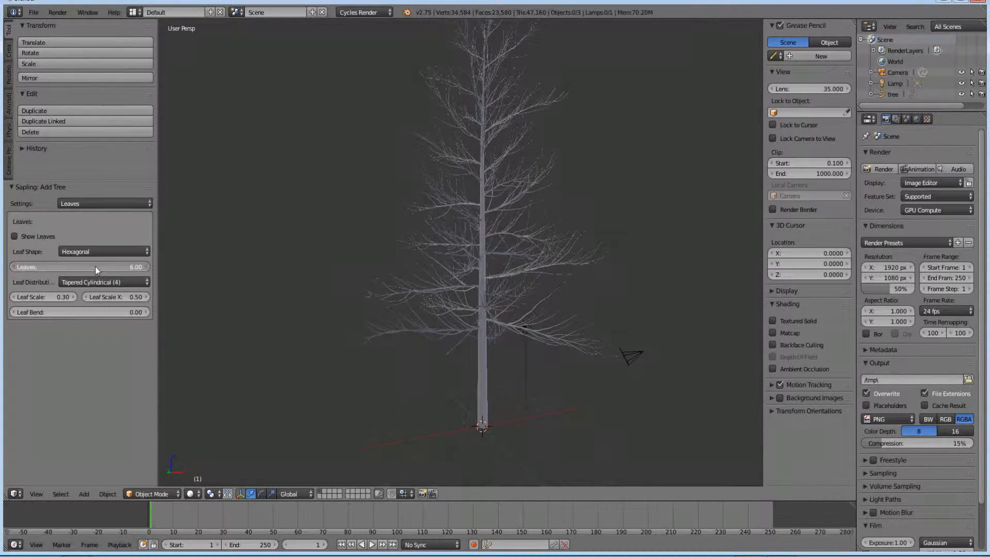
text(50)
key(Return)
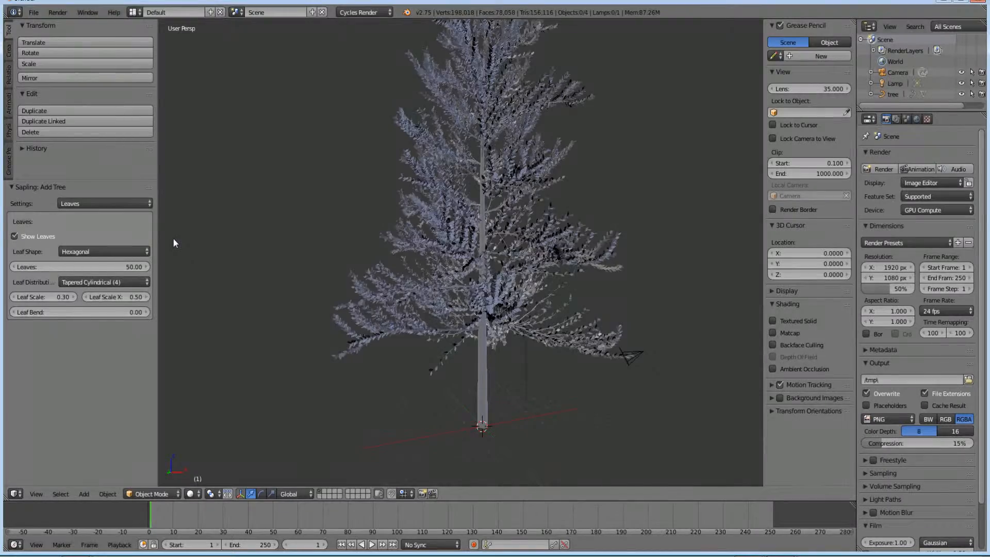
Step: View the tree in right orthographic view and give the leaves object a new material with a dark green colour
middle_drag(407, 224, 404, 263)
scroll(450, 259, up, 4)
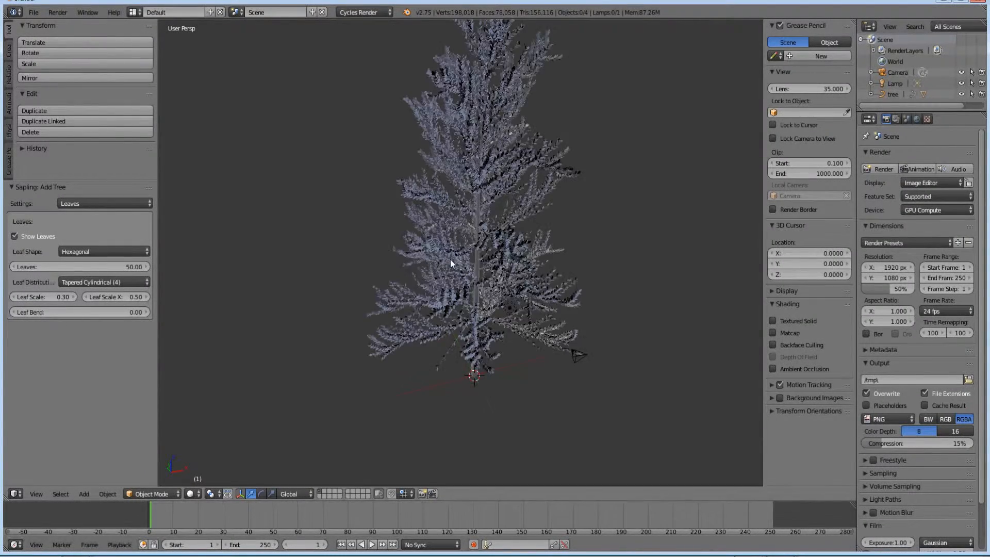
middle_drag(450, 233, 441, 222)
key(KP_3)
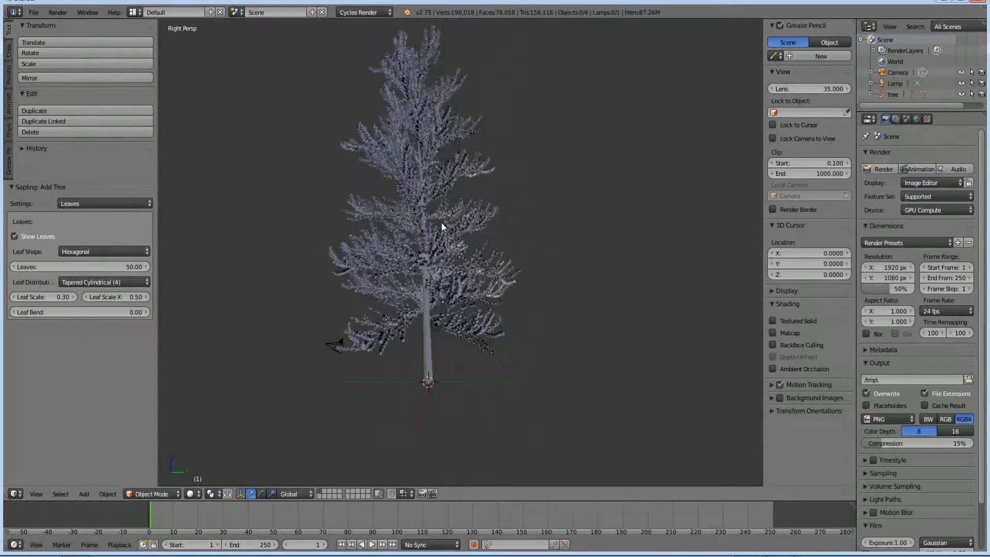
key(KP_5)
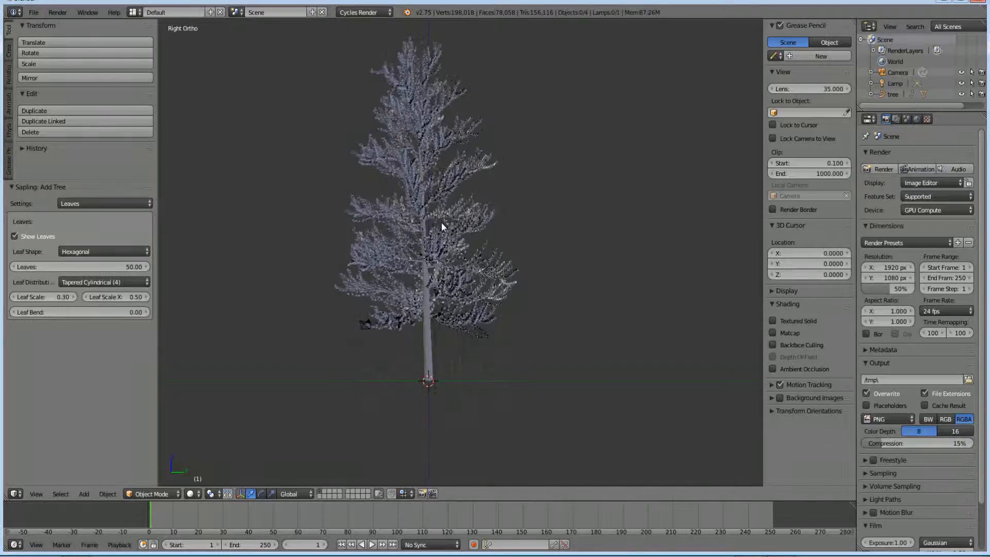
right_click(495, 259)
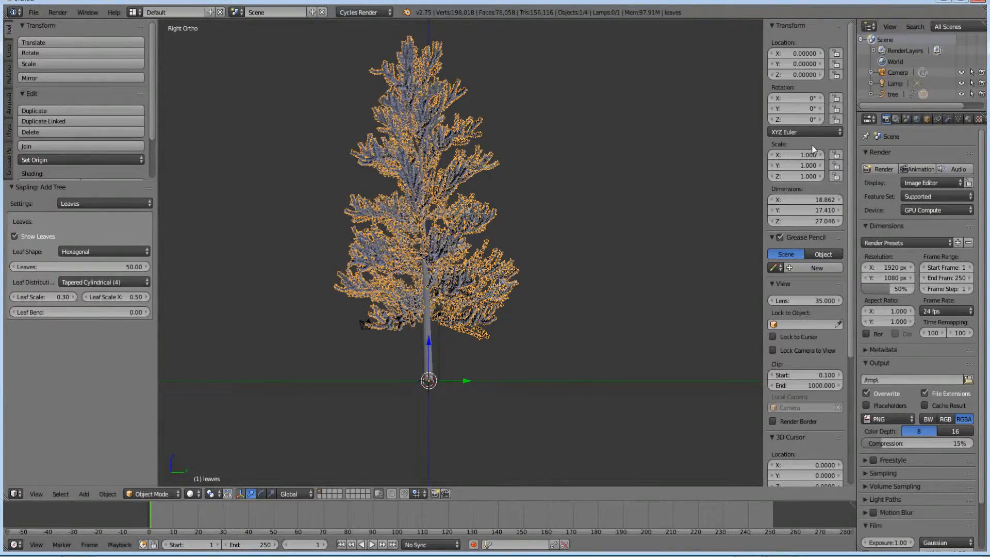
scroll(933, 118, down, 2)
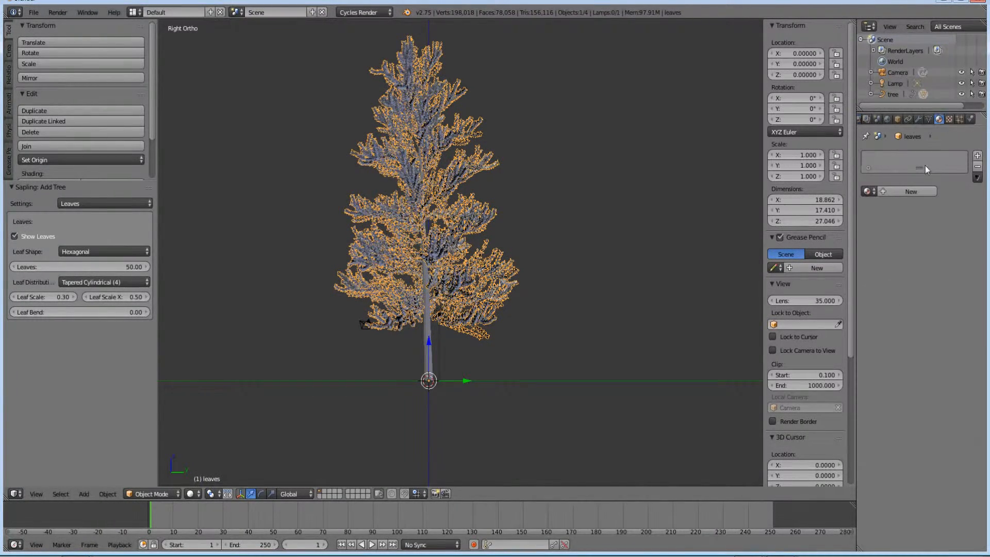
click(911, 191)
click(918, 269)
click(896, 140)
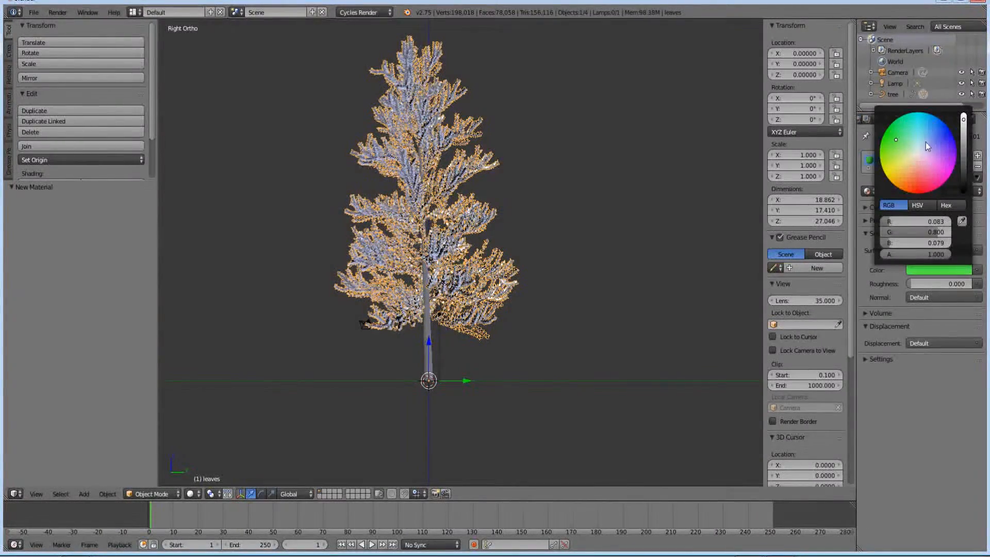
drag(963, 140, 963, 148)
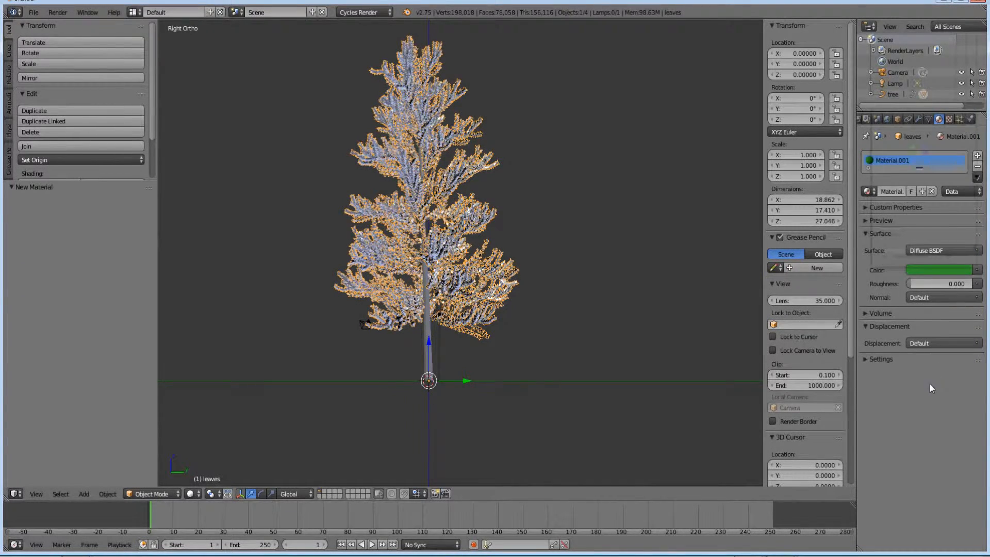
Step: Give the trunk and branches object a new material with an orange-brown colour of about R 0.800, G 0.431, B 0.284
right_click(428, 329)
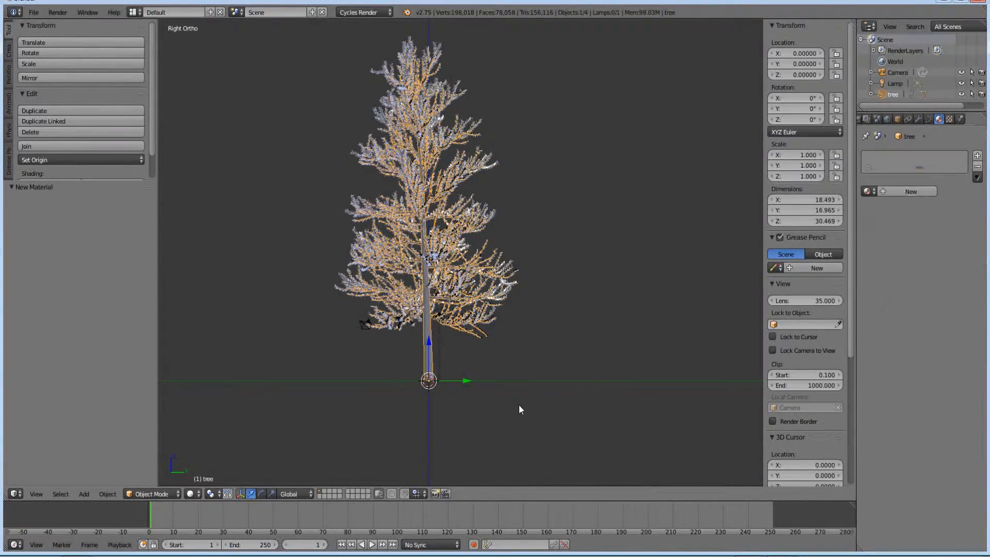
click(897, 193)
click(943, 270)
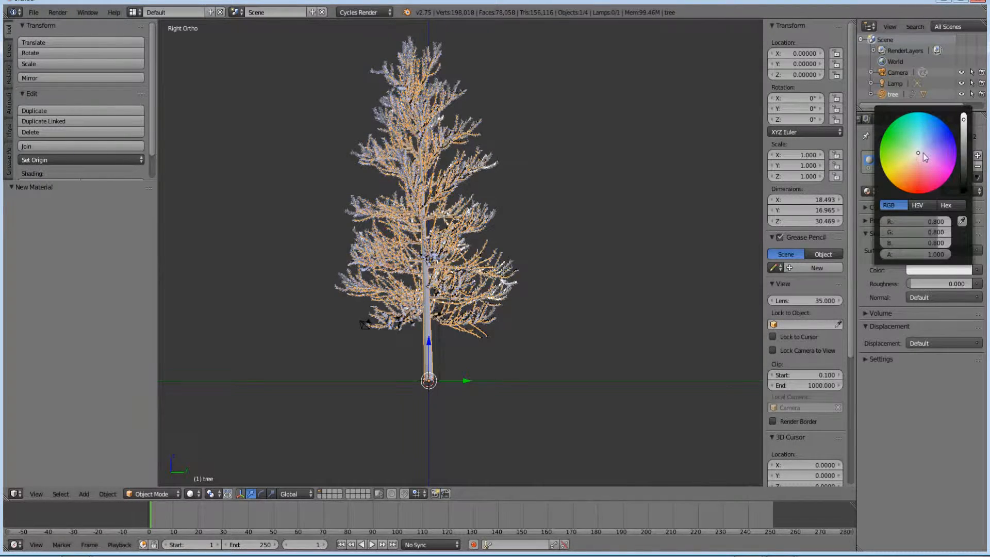
click(914, 167)
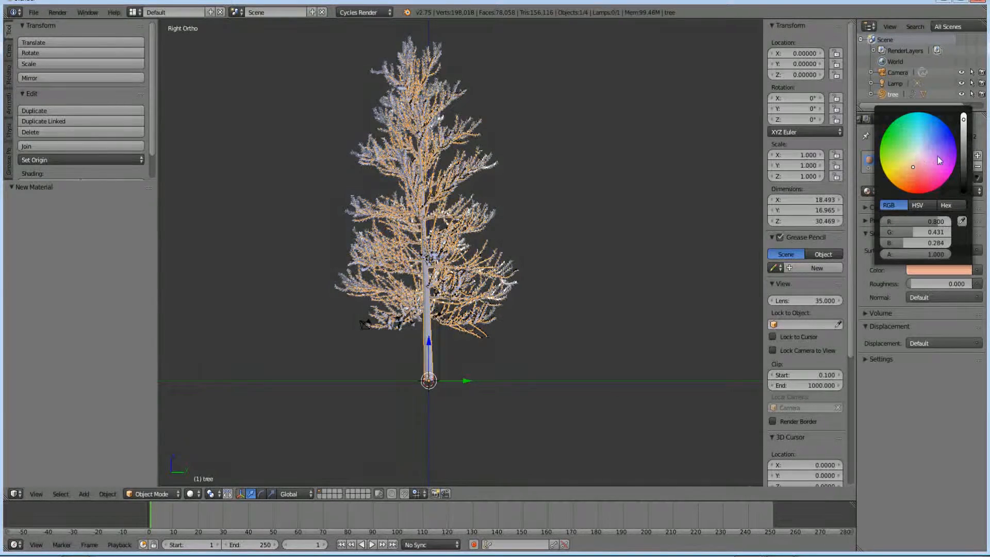